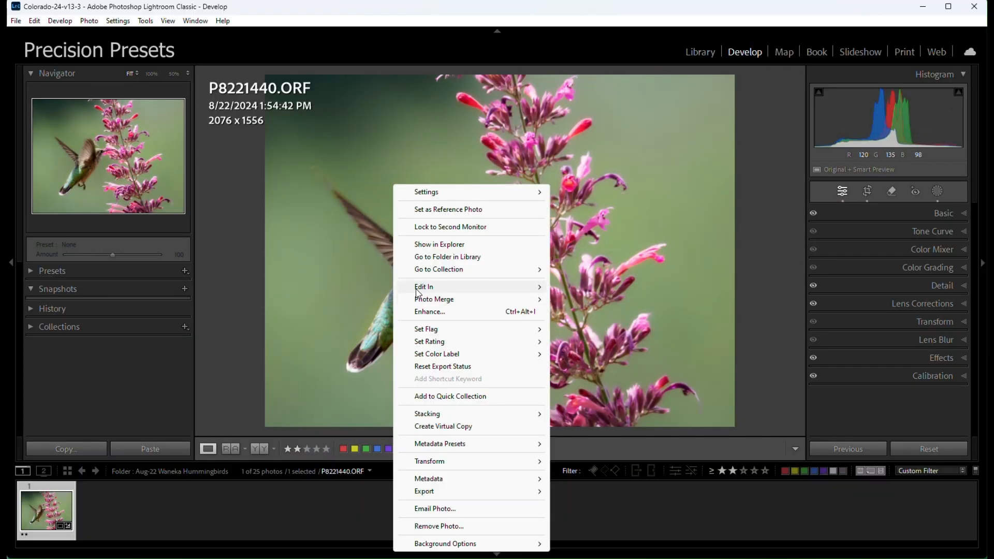
Step: Open the hummingbird photo P8221440 in Photoshop as a smart object and add a new blank layer above it
mouse_move(419, 292)
left_click(583, 354)
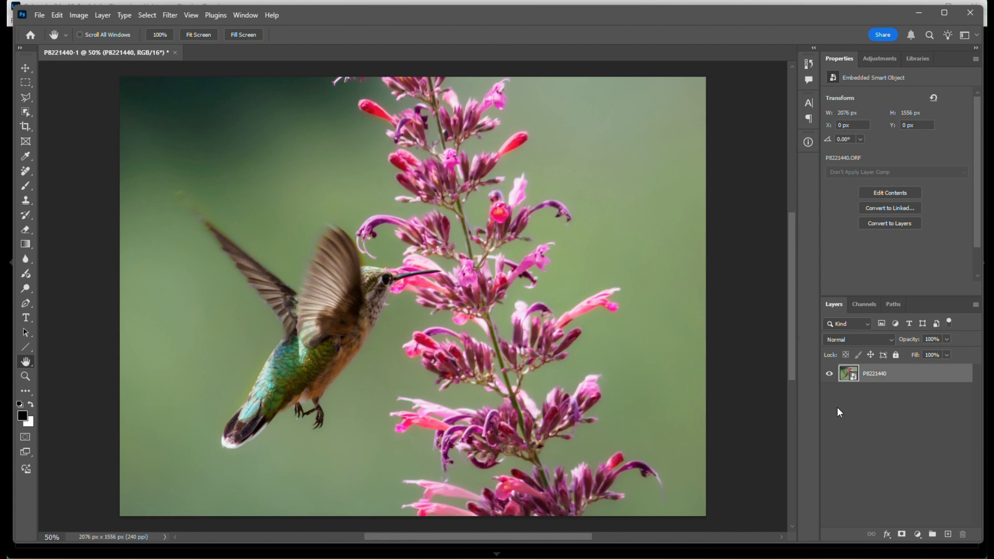
left_click(947, 534)
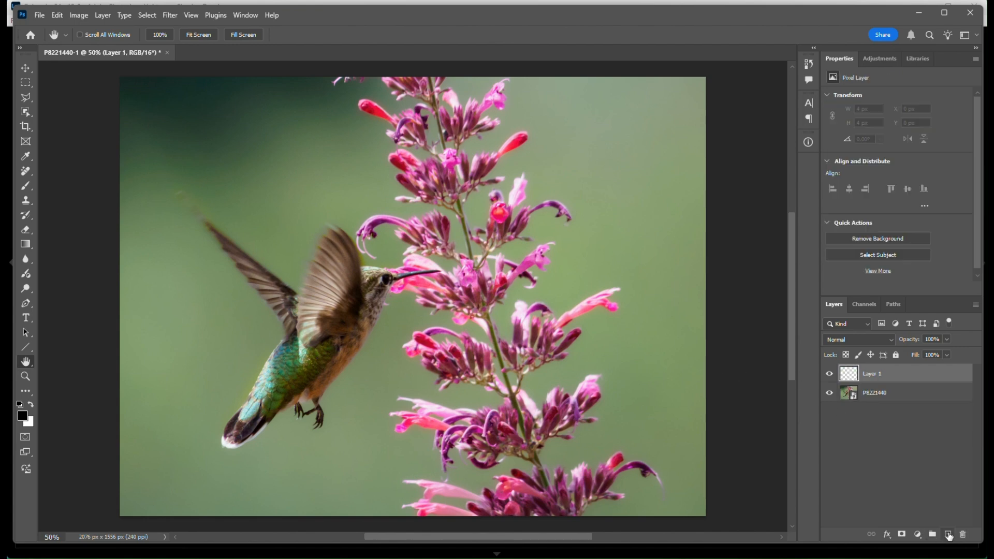
Step: Enlarge the canvas relative to its current size by 120 pixels in width and 120 pixels in height, anchored at the center
left_click(88, 17)
left_click(84, 110)
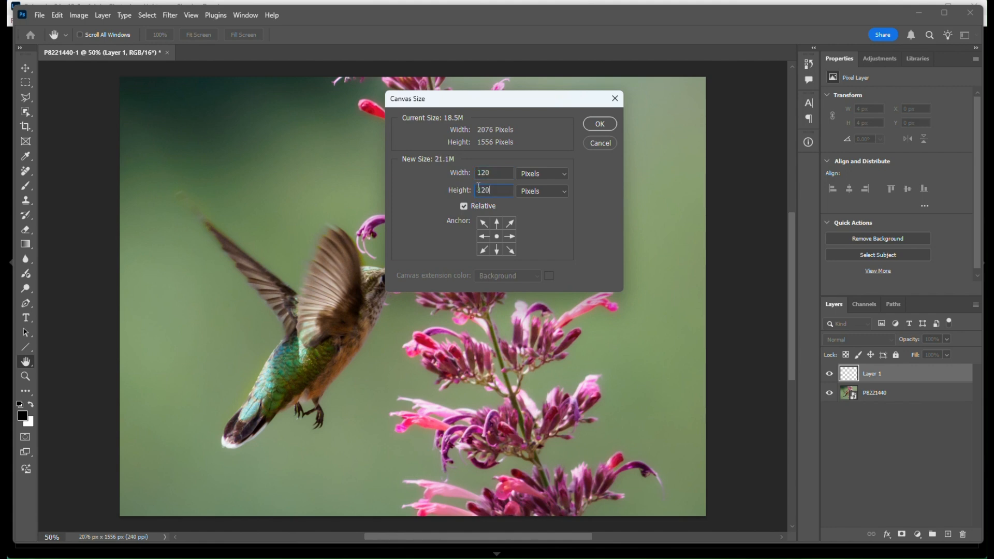
left_click(597, 124)
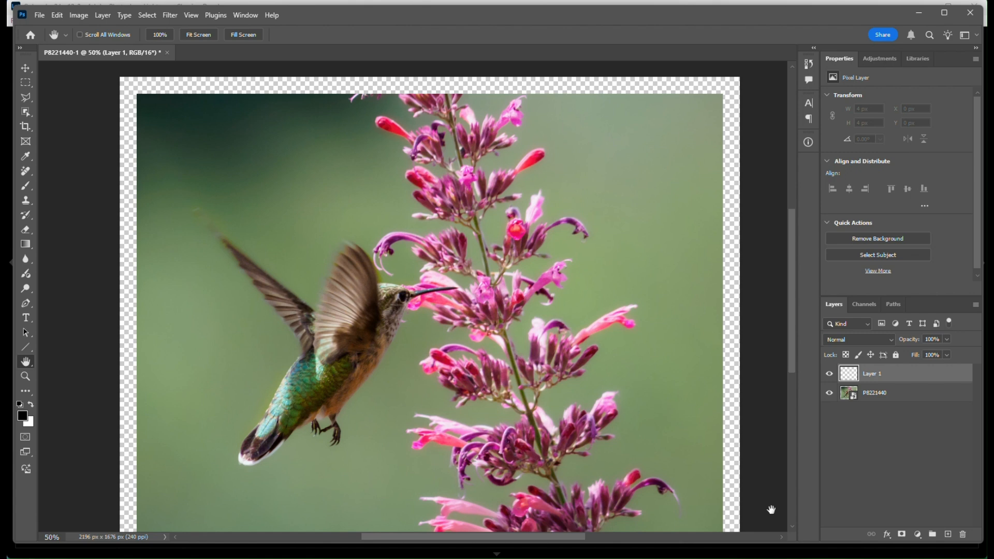
key("ctrl+0")
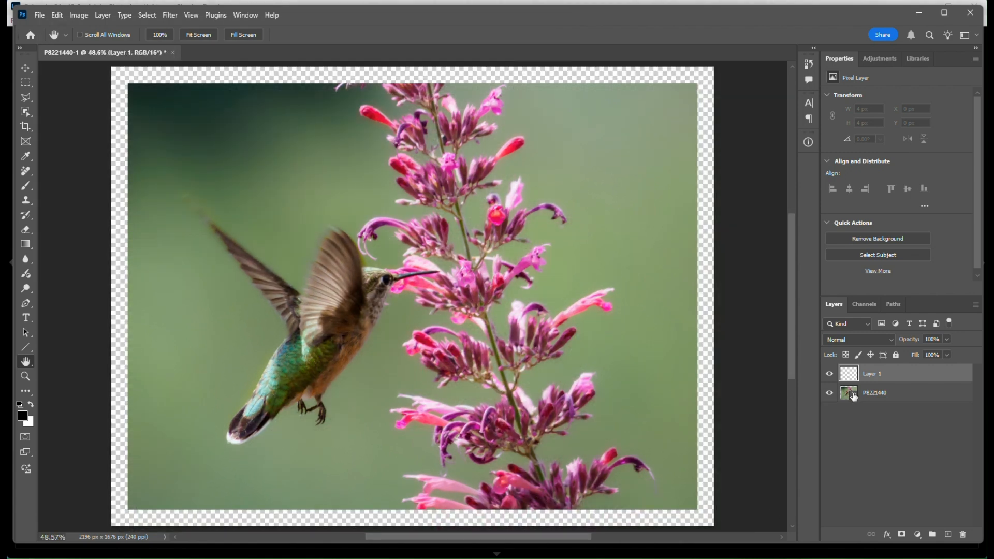
Step: Add a green solid color fill layer and place the photo layer above it so the fill forms a border
left_click(918, 534)
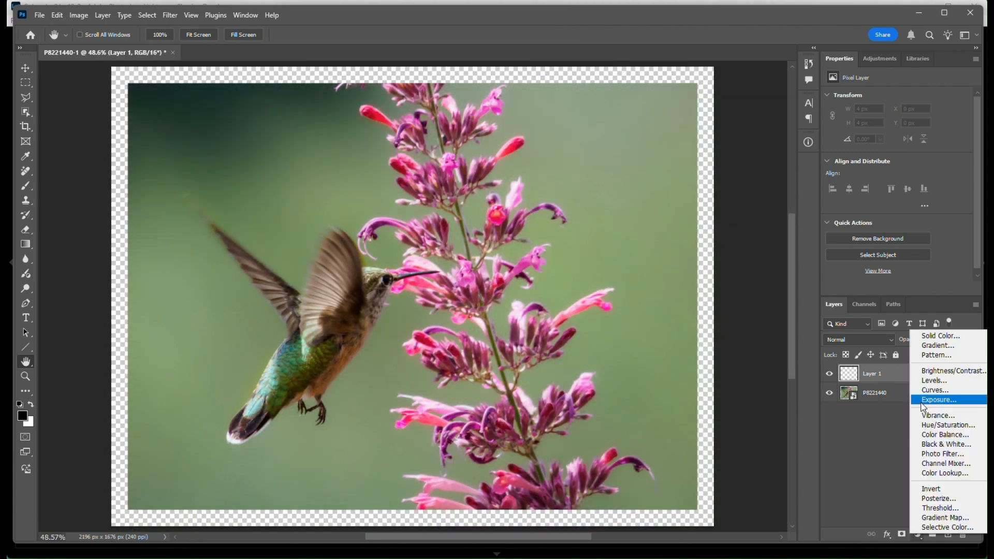
left_click(922, 333)
left_click(766, 211)
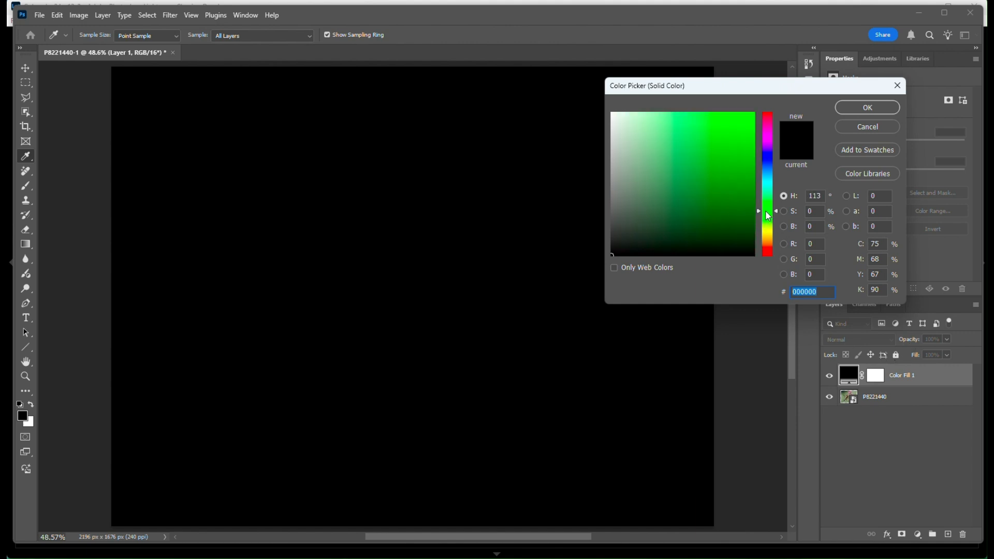
left_click(668, 201)
left_click(867, 108)
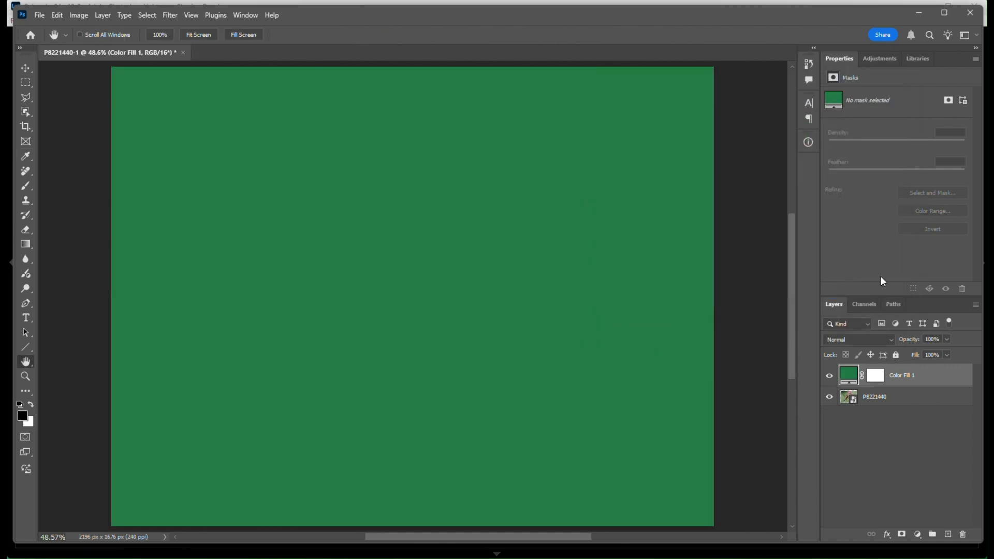
left_click_drag(893, 400, 890, 368)
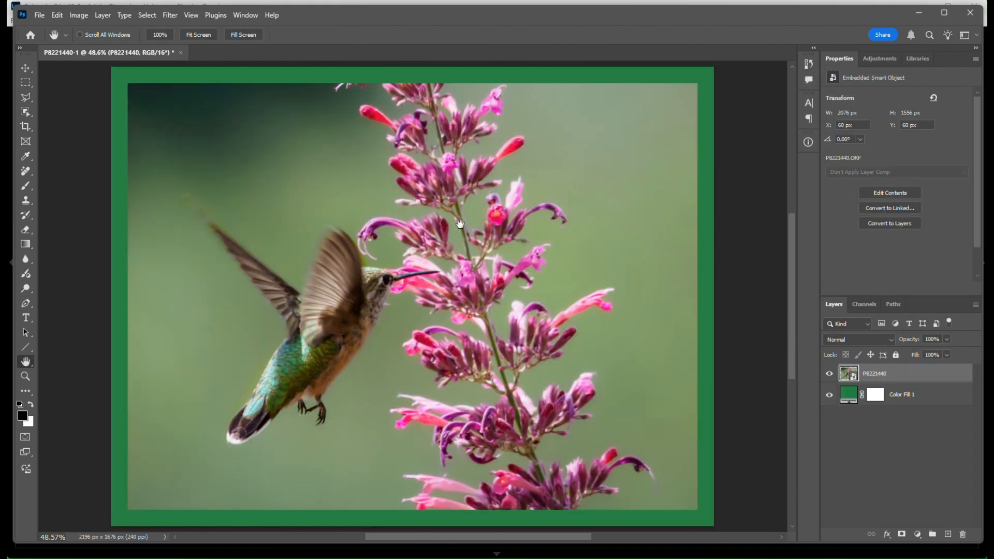
Step: Save the bordered hummingbird image in Photoshop format as P8221440-Edit.psd in the Aug-22 Waneka Hummingbirds folder
left_click(40, 15)
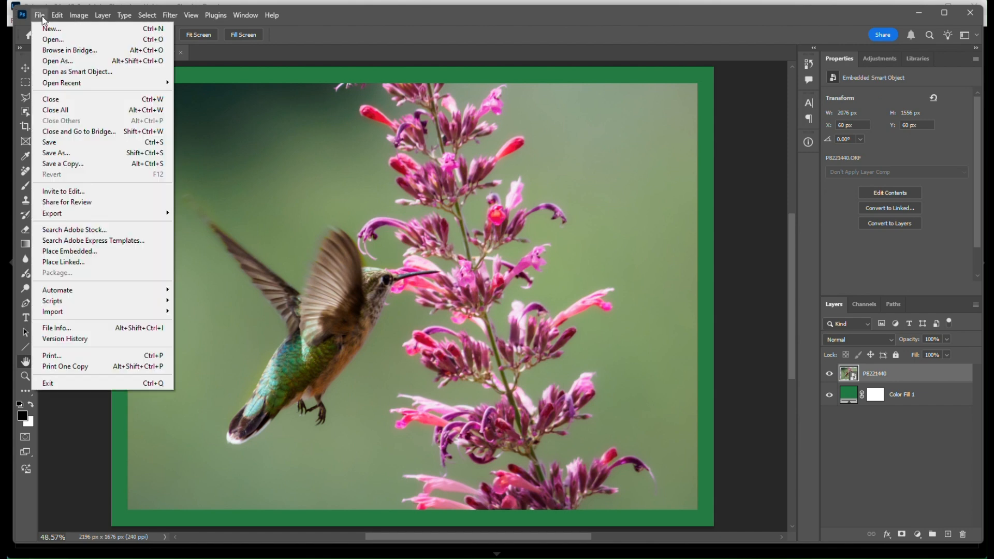
left_click(50, 153)
left_click(163, 210)
left_click(160, 219)
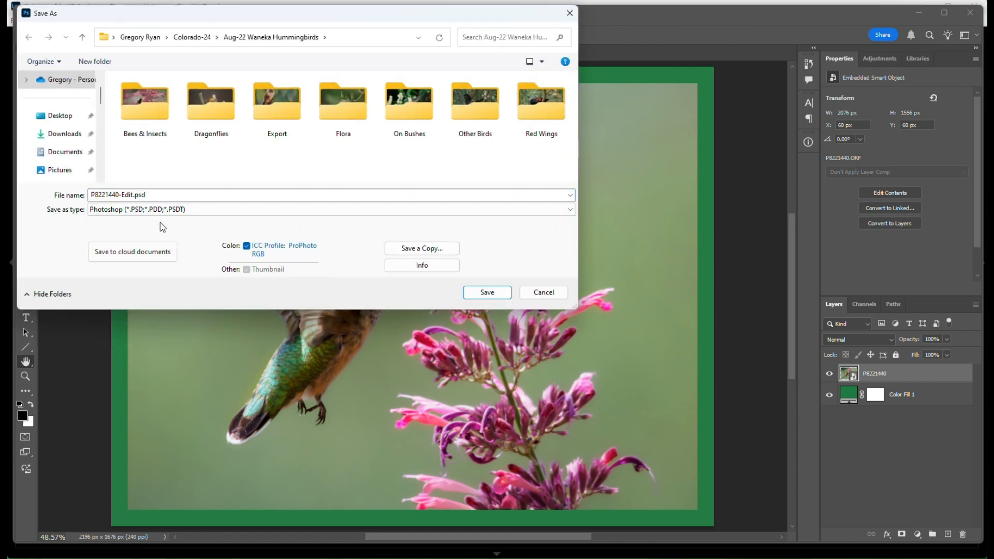
left_click(487, 293)
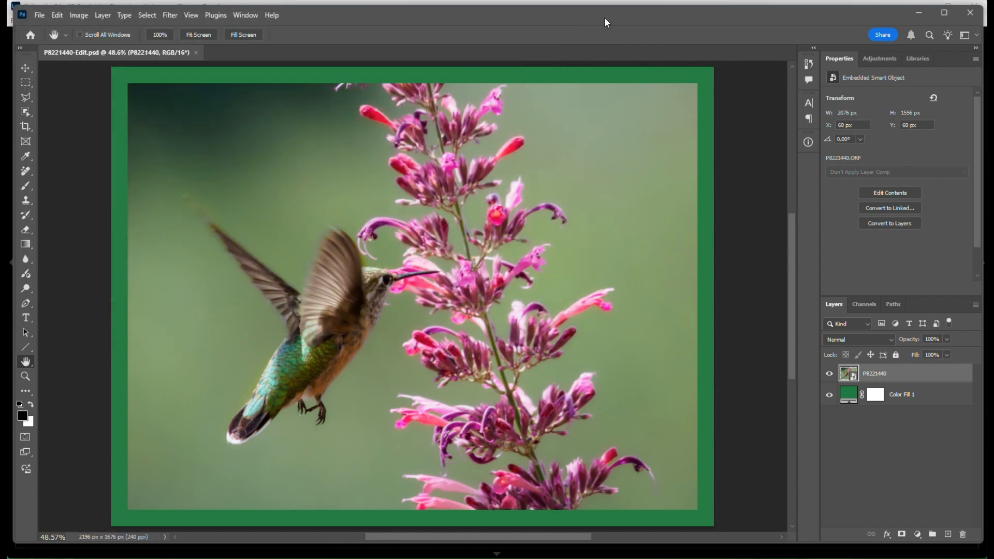
Step: Switch to Lightroom Classic and examine the crop bounds of the blue-bordered heron image P8271582 Smart Photo.psd against its neighboring version
left_click(618, 2)
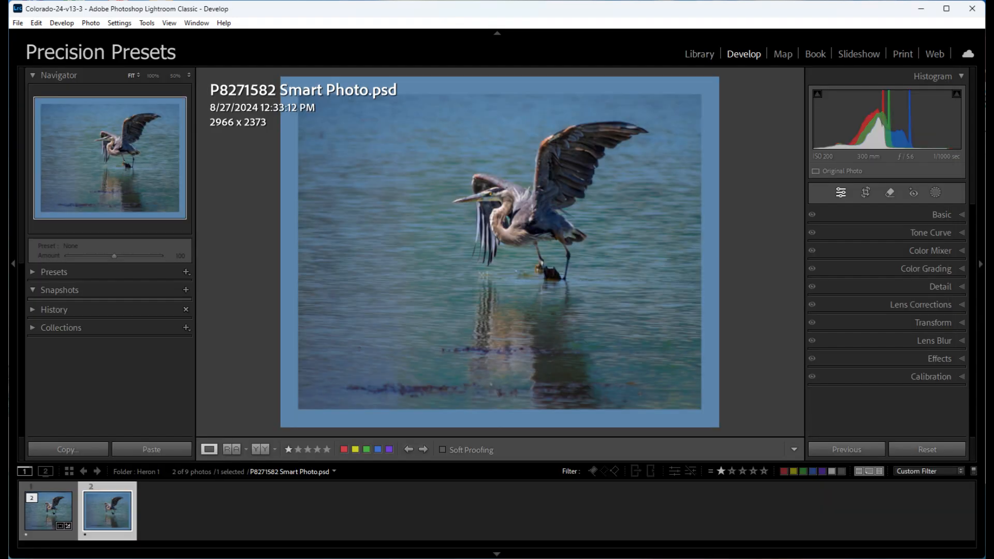
key("r")
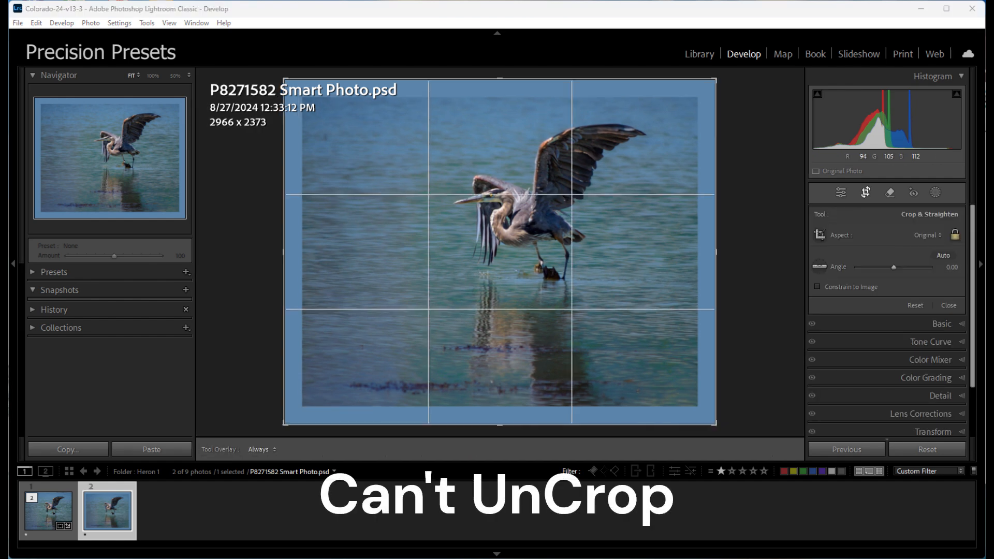
left_click(48, 511)
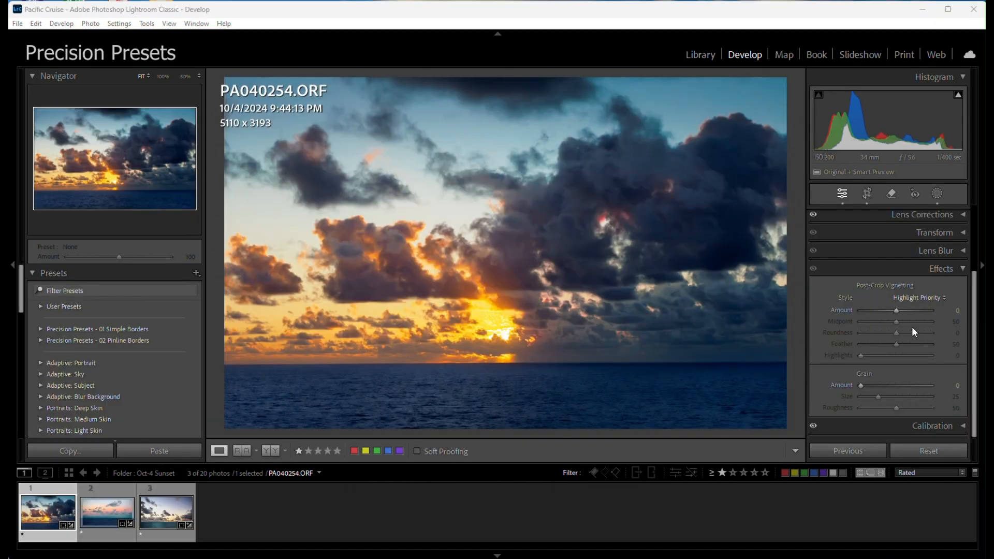
Step: Create a rounded post-crop vignette border on the sunset photo with Roundness -100, Feather 0 and Midpoint 0, trying Amount -100 and then its positive maximum
left_click_drag(896, 311, 887, 309)
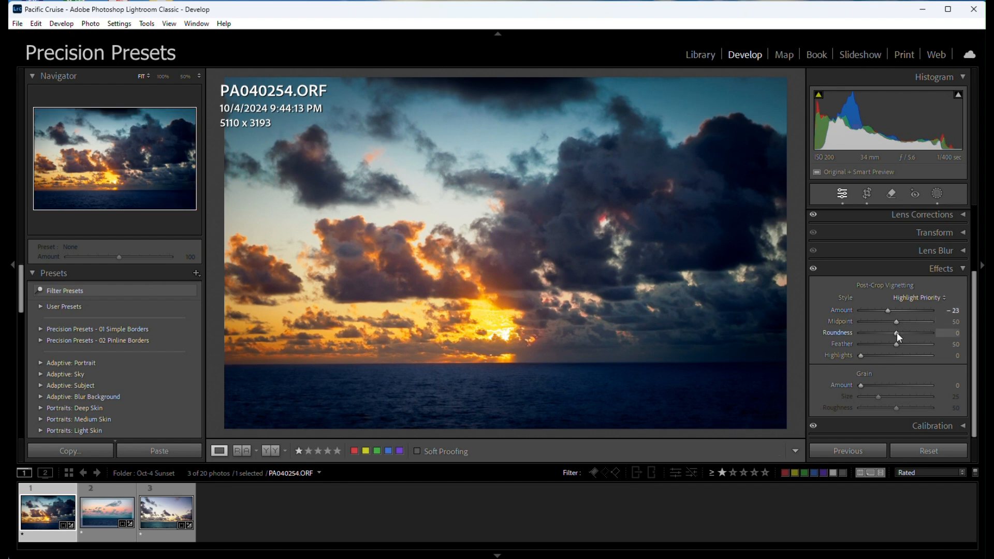
left_click_drag(896, 333, 853, 342)
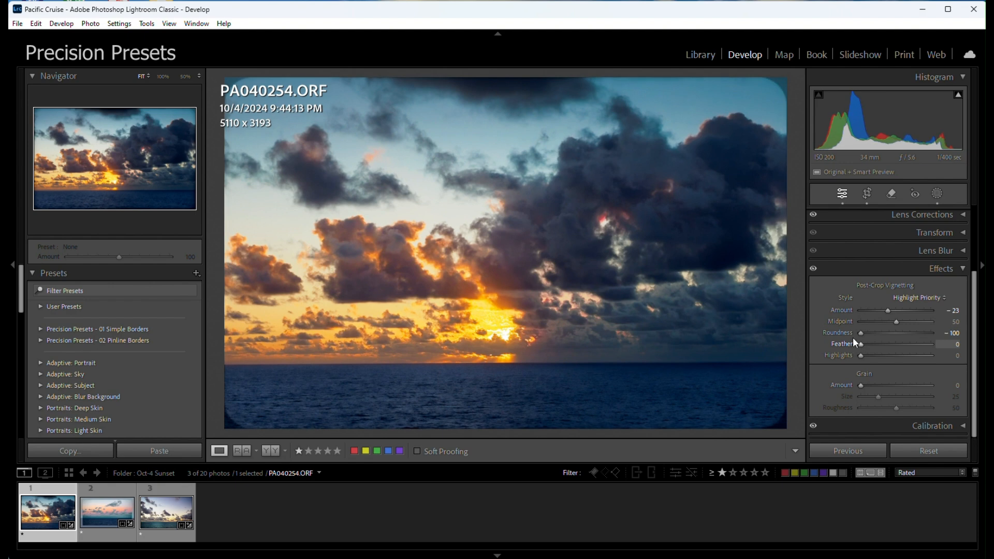
left_click_drag(887, 309, 831, 306)
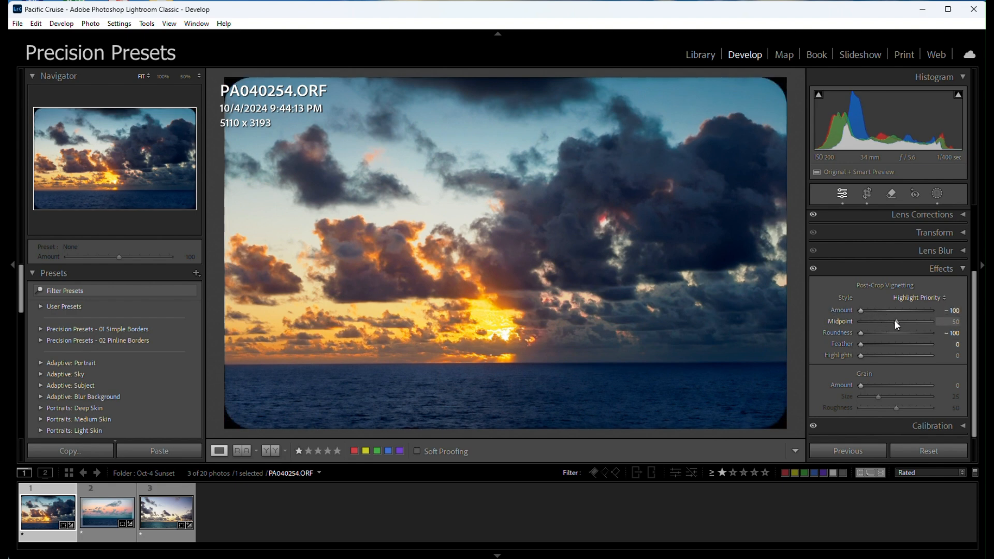
left_click_drag(894, 320, 840, 323)
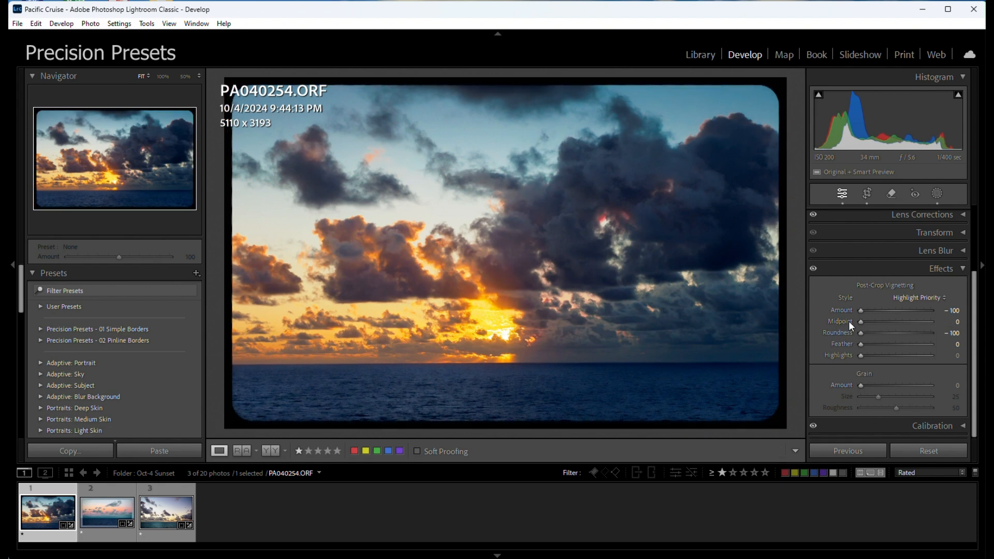
left_click_drag(860, 309, 934, 318)
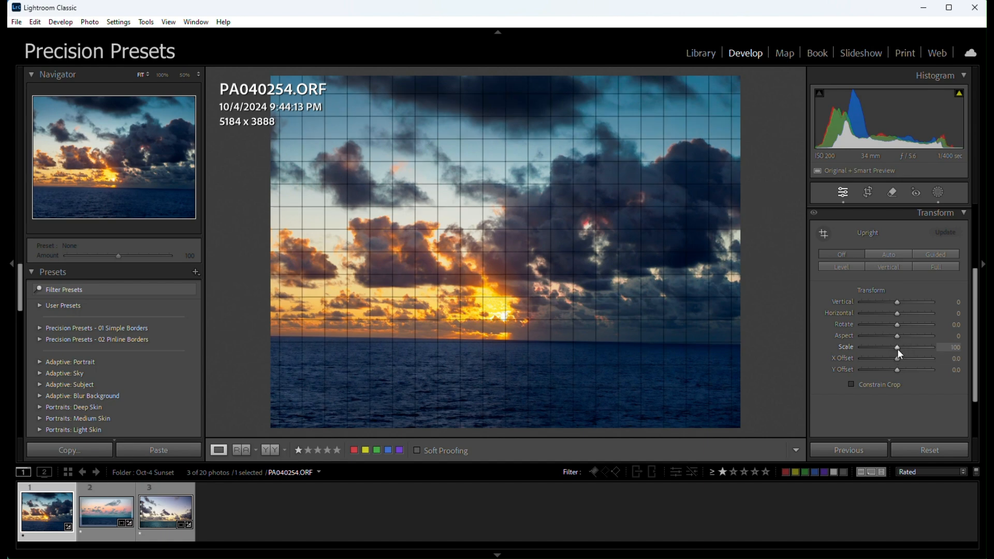
Step: Reduce the sunset photo's Transform Scale to 88 to create a white border and inspect its upper-right corner
left_click_drag(897, 347, 887, 348)
left_click_drag(704, 106, 614, 210)
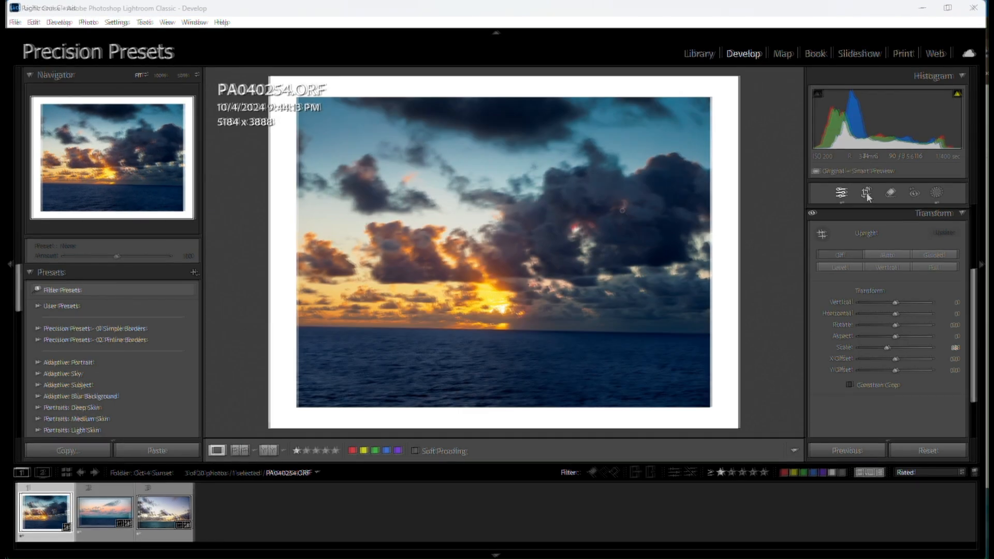
Step: Crop the scaled-down sunset photo to a 16 x 9 aspect ratio and return to its Transform settings
left_click(865, 193)
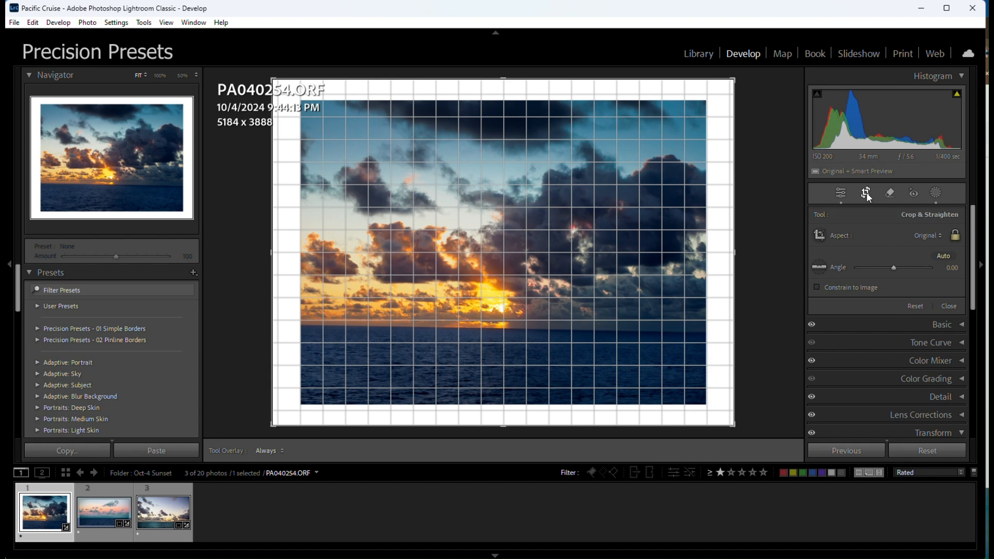
left_click(930, 236)
left_click(875, 371)
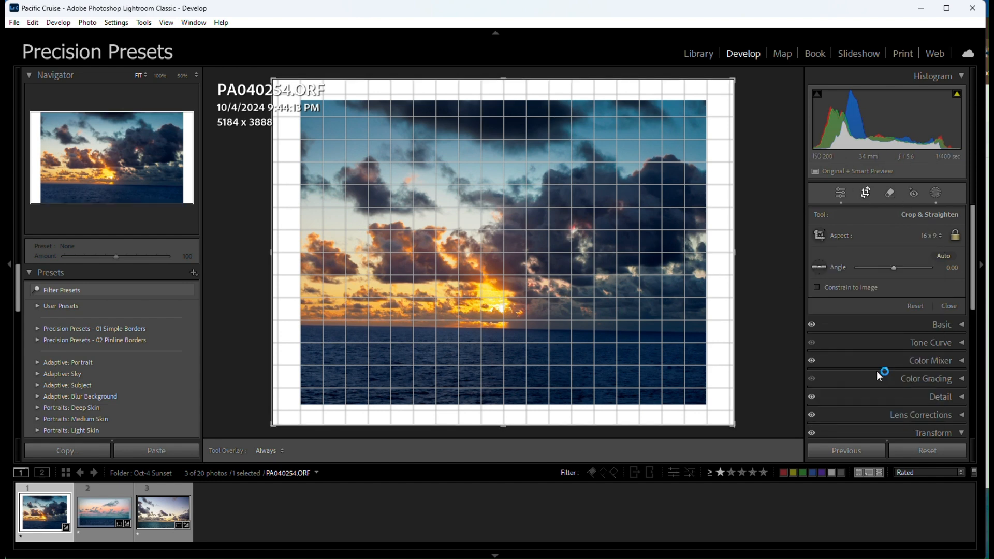
left_click(842, 194)
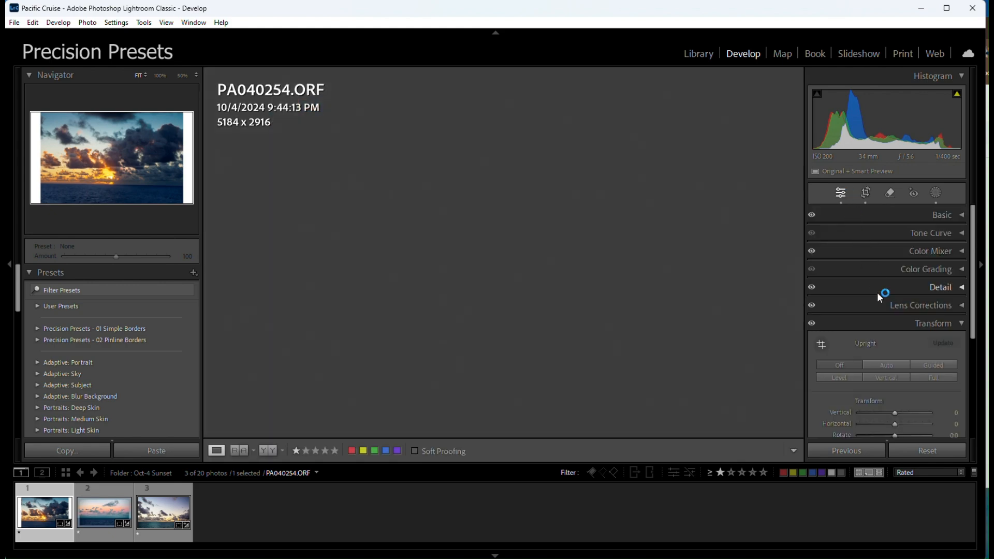
scroll(877, 293, "down", 2)
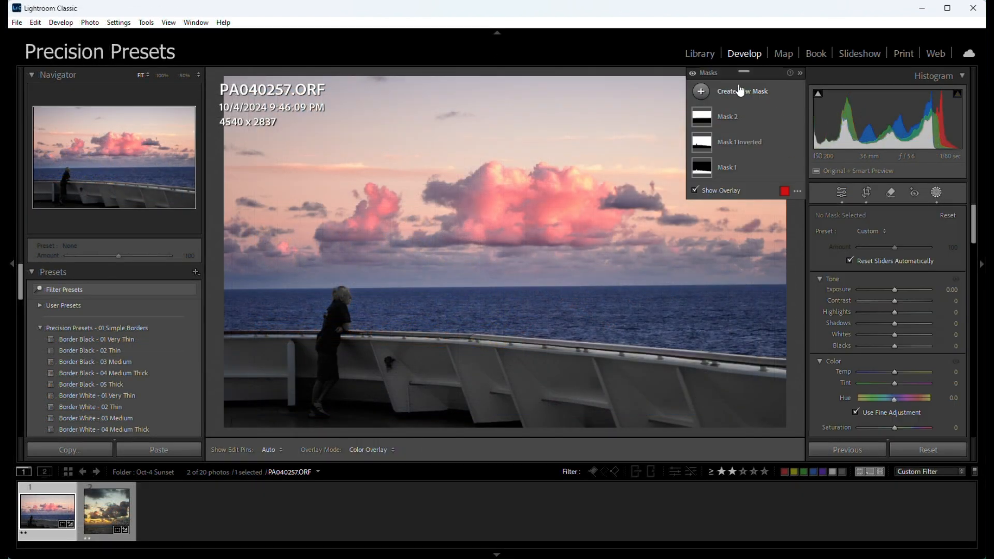
Step: Create a new linear gradient mask covering a narrow strip along the right edge of photo PA040257.ORF
left_click(740, 92)
left_click(767, 210)
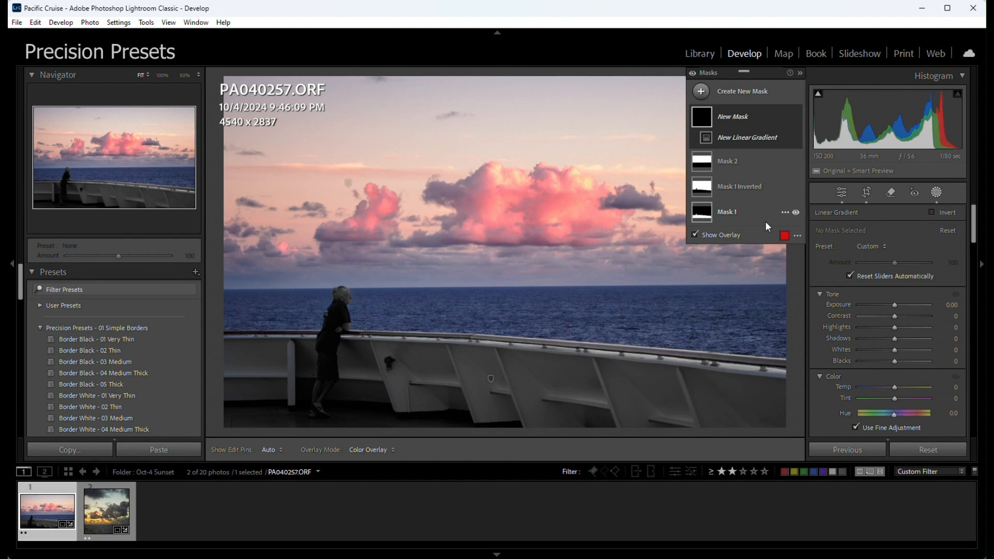
left_click_drag(787, 262, 760, 263)
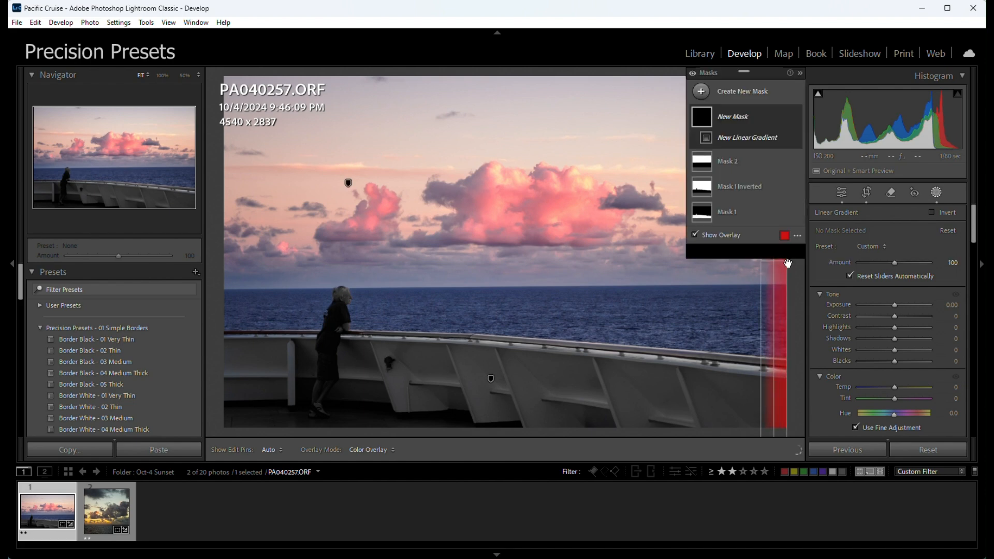
Step: Add narrow linear gradients along the photo's top and left edges to Mask 3
left_click(723, 153)
left_click(744, 276)
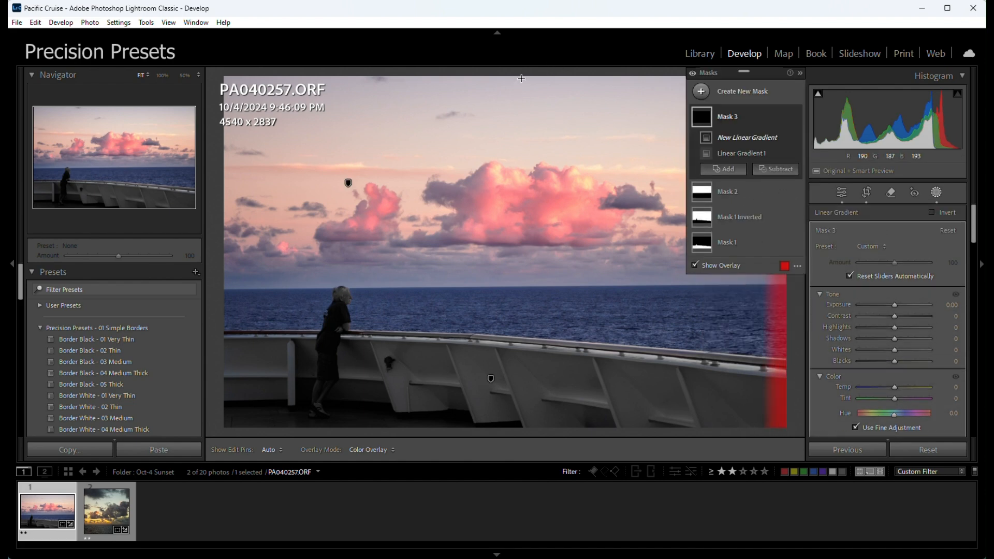
mouse_move(516, 76)
left_mouse_down()
mouse_move(523, 106)
mouse_move(517, 93)
left_mouse_up()
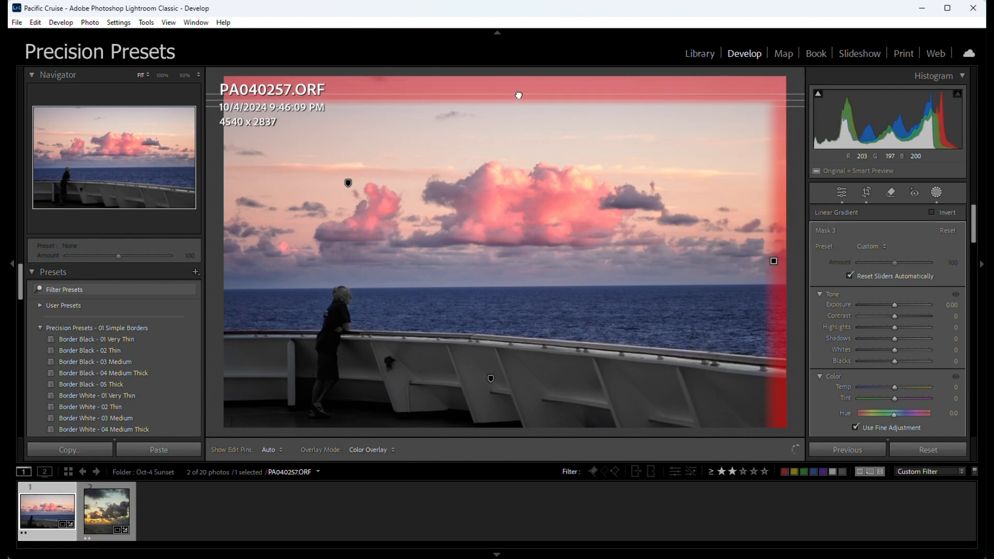
left_click(735, 173)
left_click(745, 291)
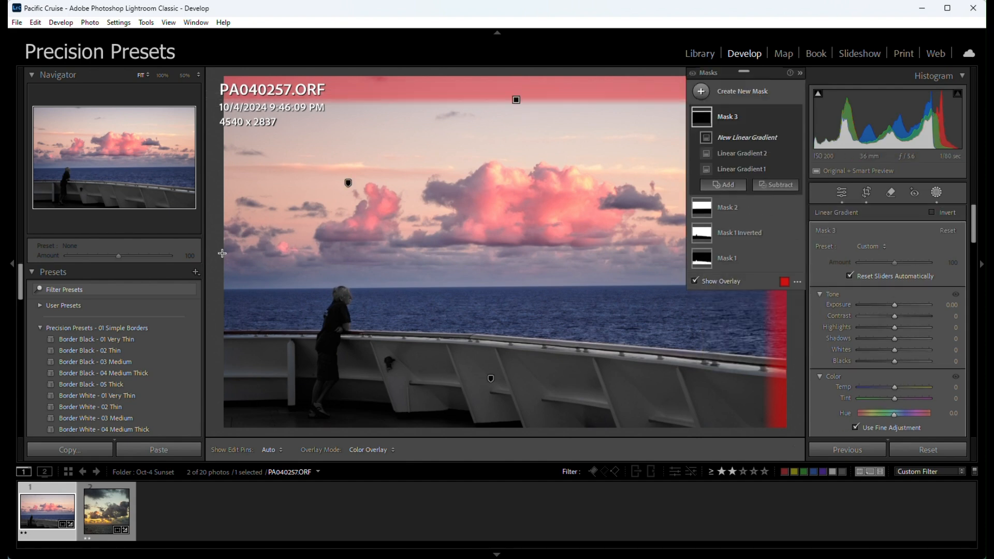
mouse_move(222, 254)
left_mouse_down()
mouse_move(246, 253)
mouse_move(239, 255)
left_mouse_up()
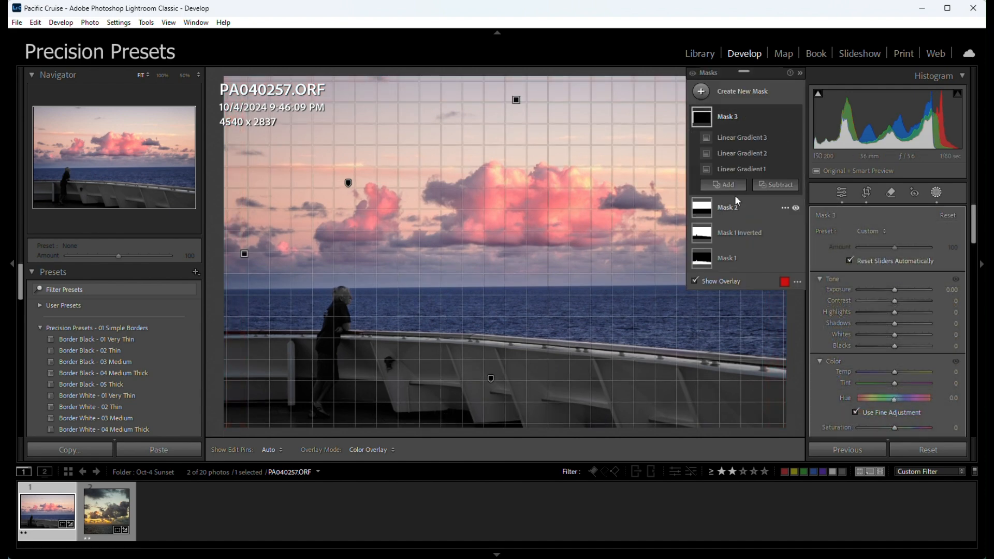
Step: Add a fourth linear gradient to Mask 3 along the photo's bottom edge and adjust its position
left_click(732, 188)
left_click(734, 307)
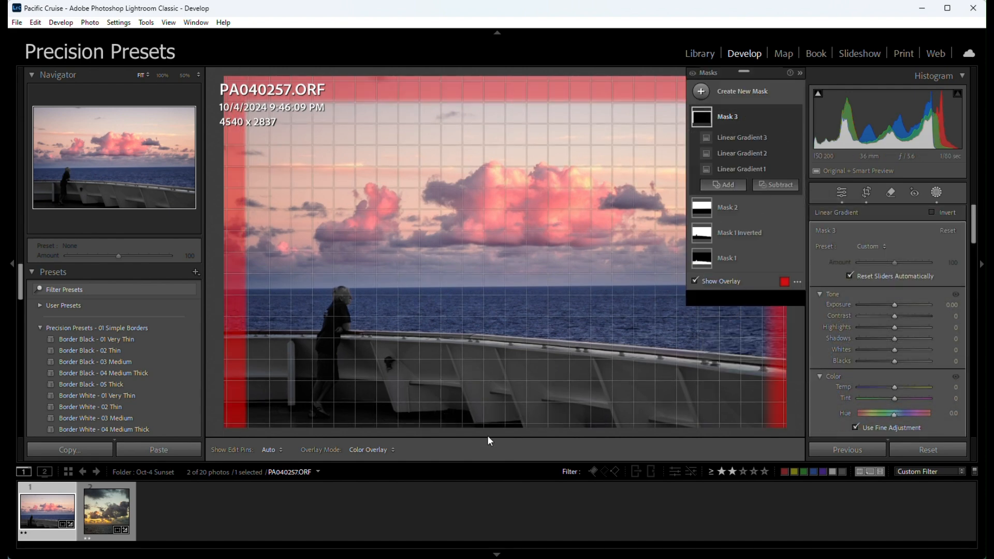
left_click_drag(492, 427, 489, 399)
left_click_drag(493, 432, 492, 413)
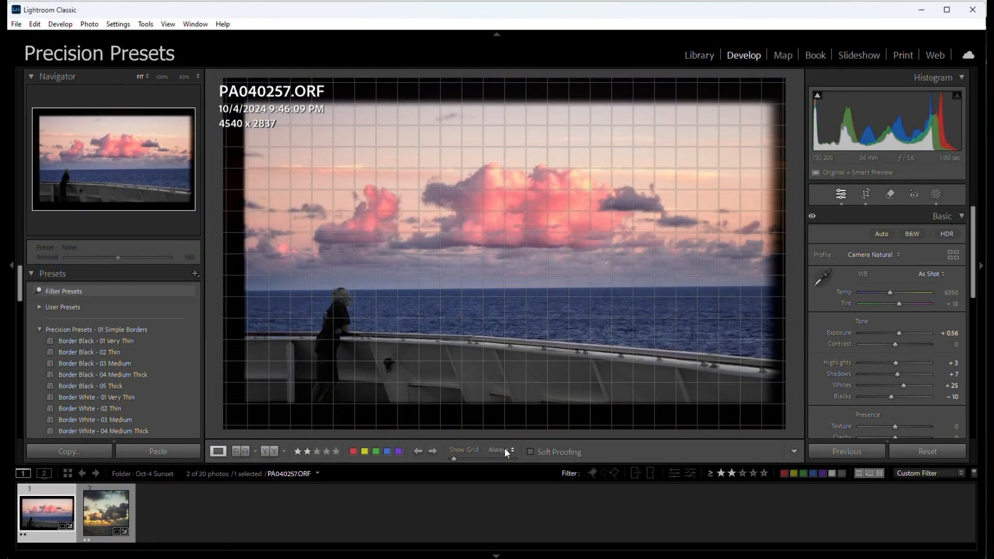
Step: Set the grid display to Never and copy only Mask 3 from the settings of photo PA040257.ORF
left_click(501, 450)
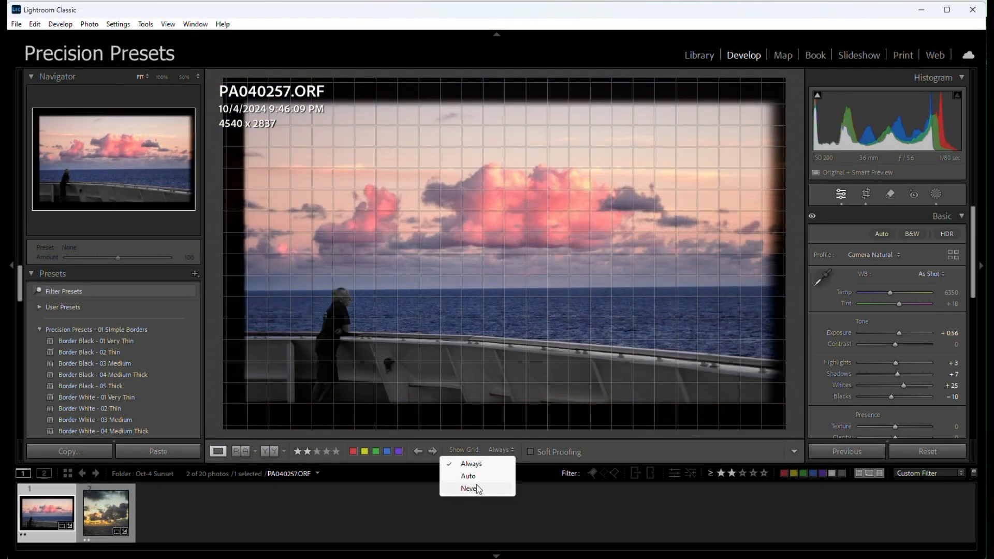
left_click(473, 486)
right_click(634, 141)
mouse_move(653, 146)
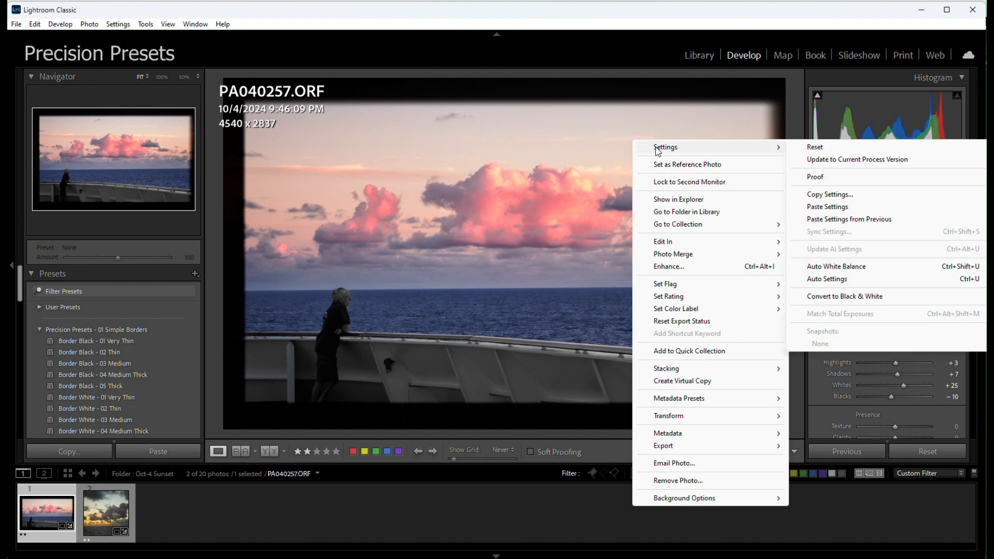
left_click(827, 199)
left_click(610, 206)
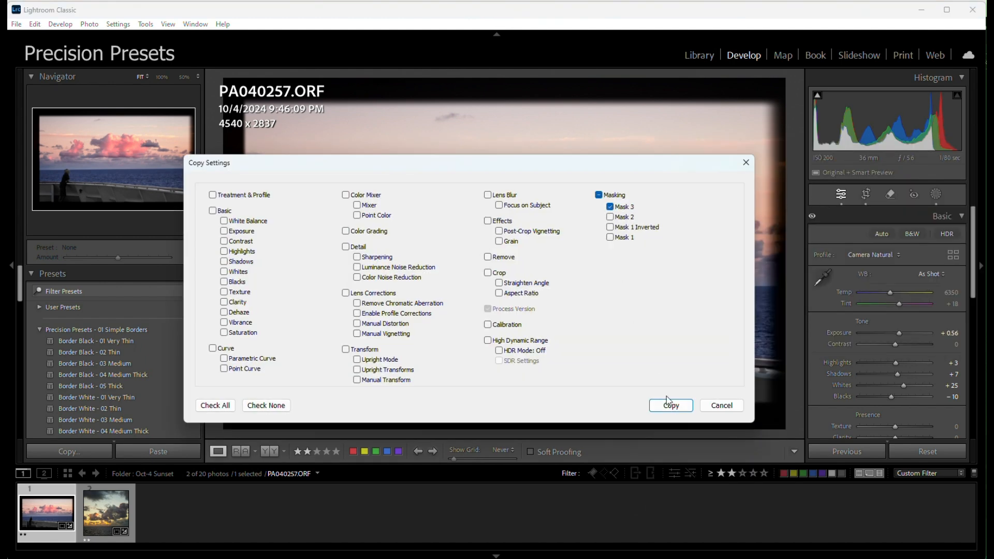
left_click(670, 405)
Step: Paste the copied mask onto photo PA040259.ORF and inspect the border at its lower-left corner
left_click(106, 510)
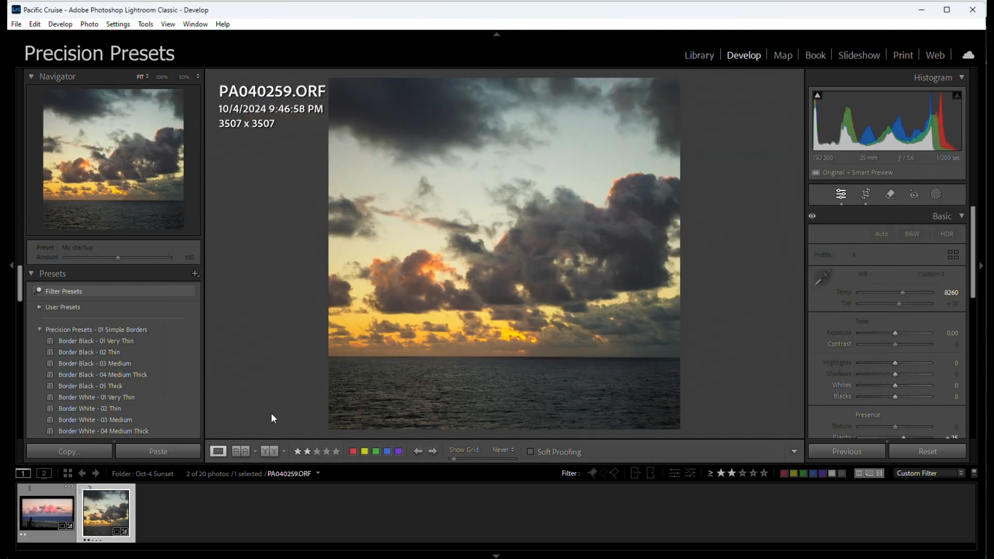
right_click(555, 169)
mouse_move(587, 177)
left_click(735, 238)
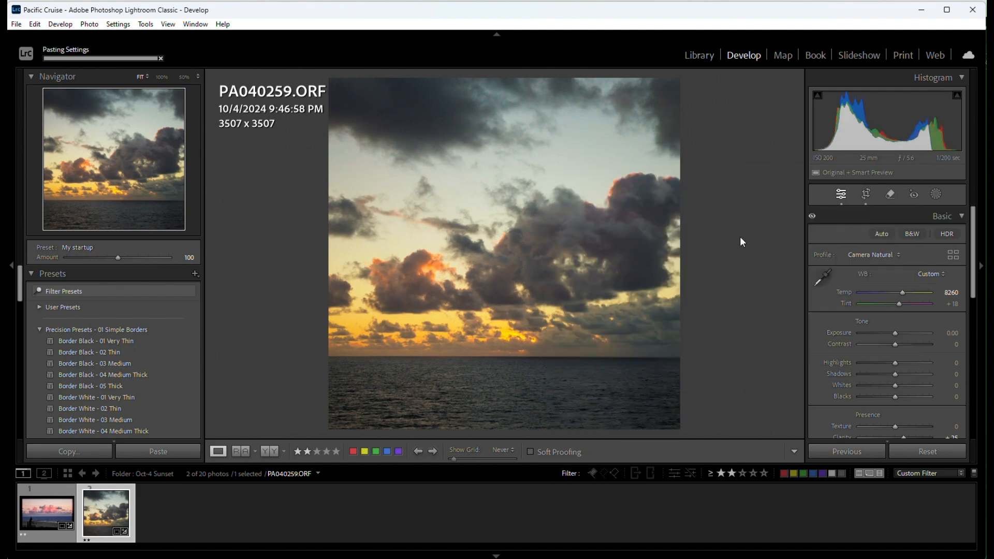
left_click(339, 421)
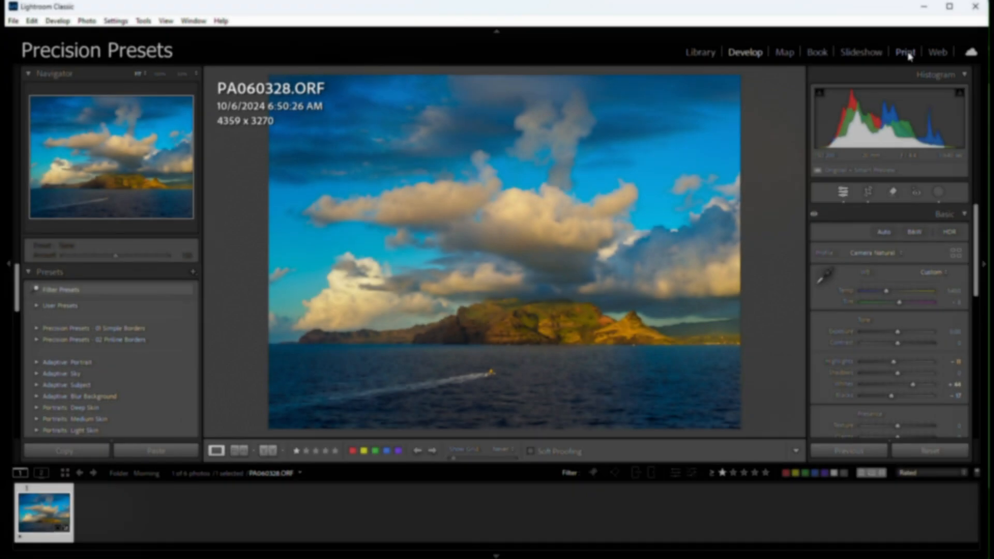
Step: Add a blue stroke border 16.7 pt wide around the island photo in the Print module
left_click(906, 51)
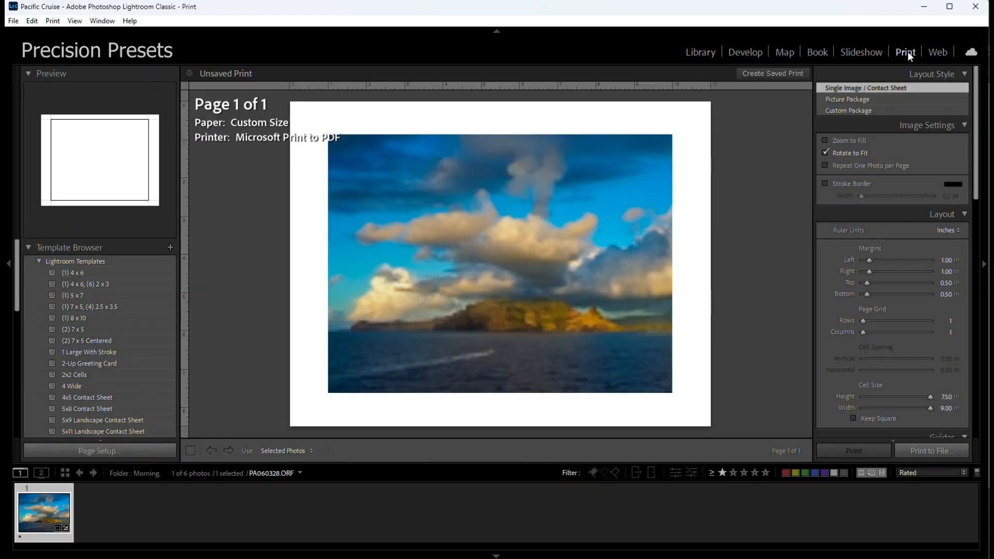
left_click(825, 182)
left_click_drag(864, 197, 919, 199)
left_click(958, 184)
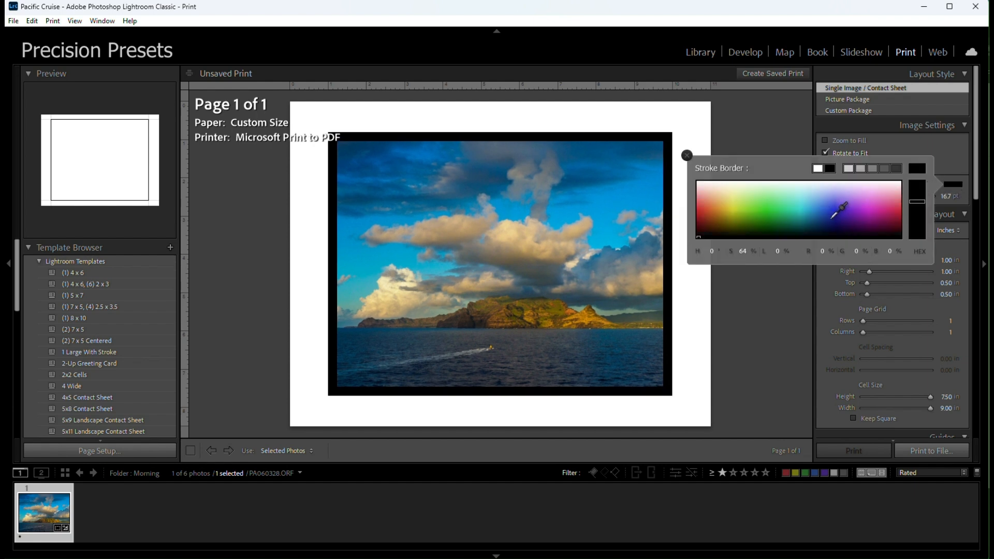
left_click(831, 212)
left_click(901, 144)
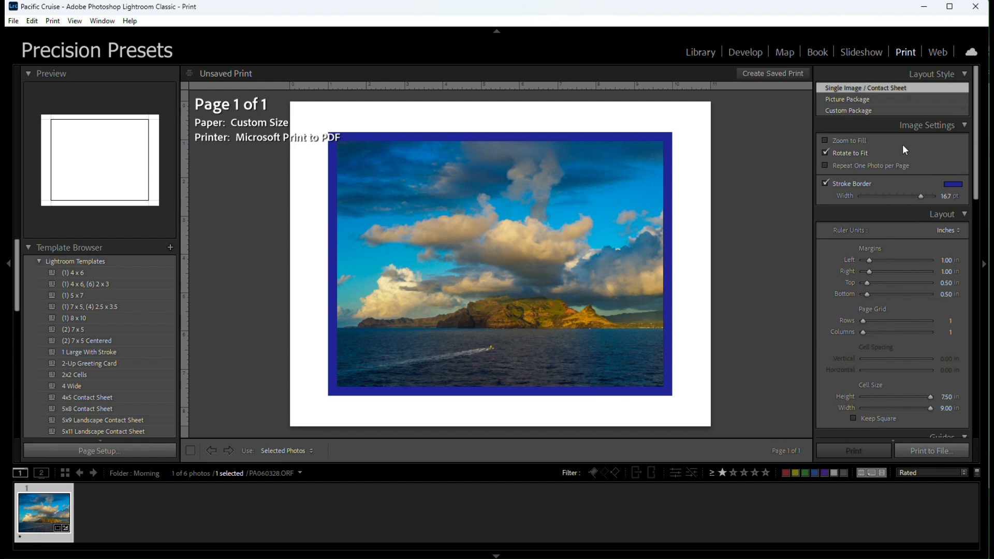
Step: Export the bordered print layout as a JPEG named Island in the Media - Intro Video folder and open Island.jpg
scroll(925, 363, "down", 10)
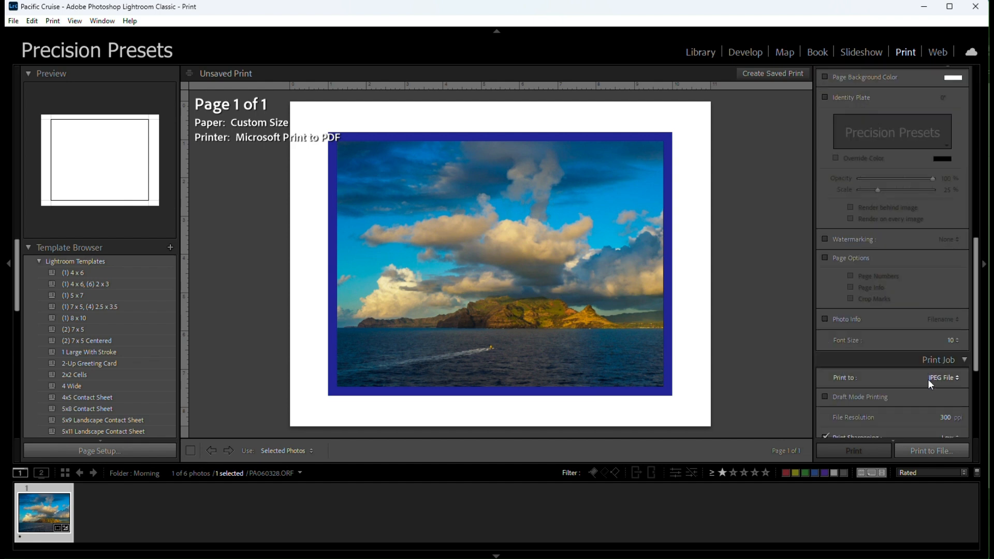
left_click(925, 452)
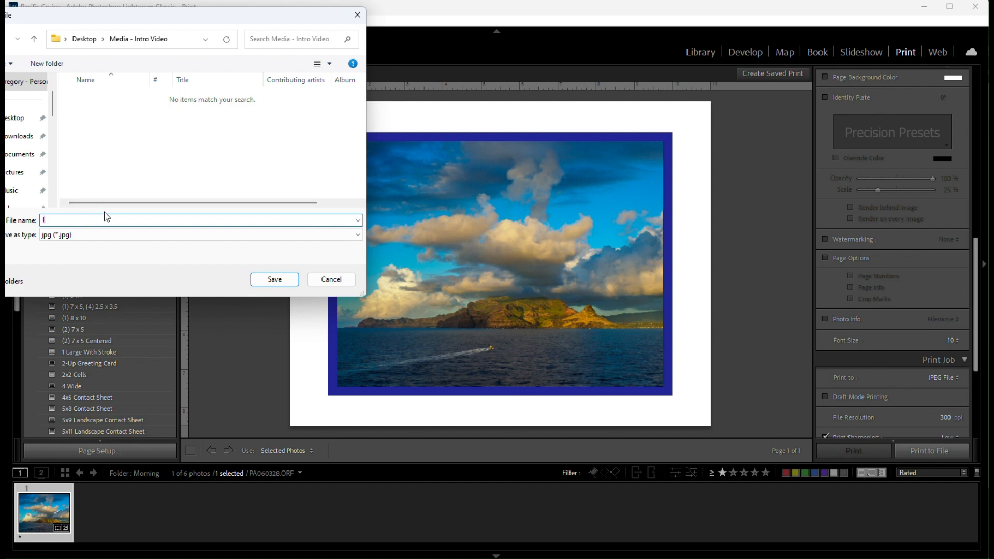
type("Island")
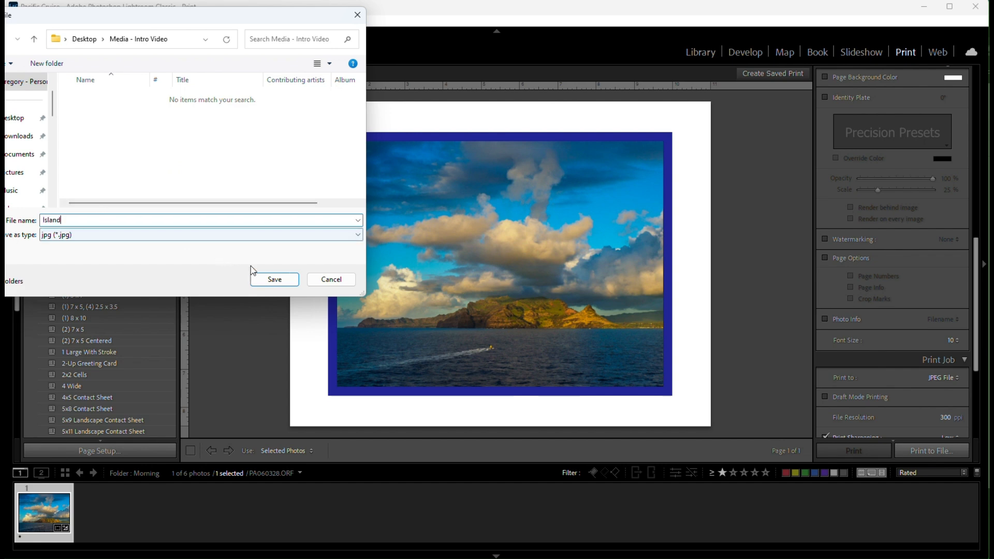
left_click(270, 279)
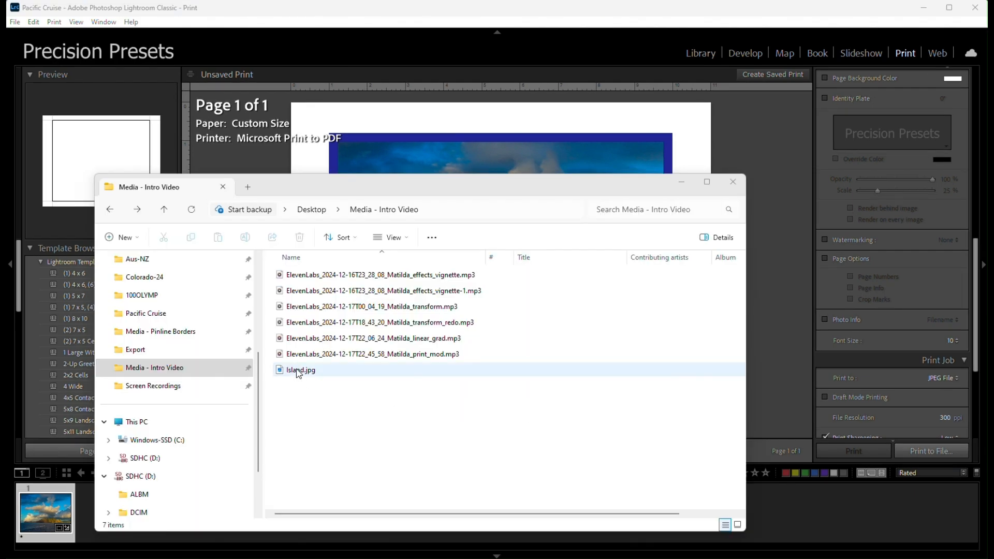
double_click(299, 370)
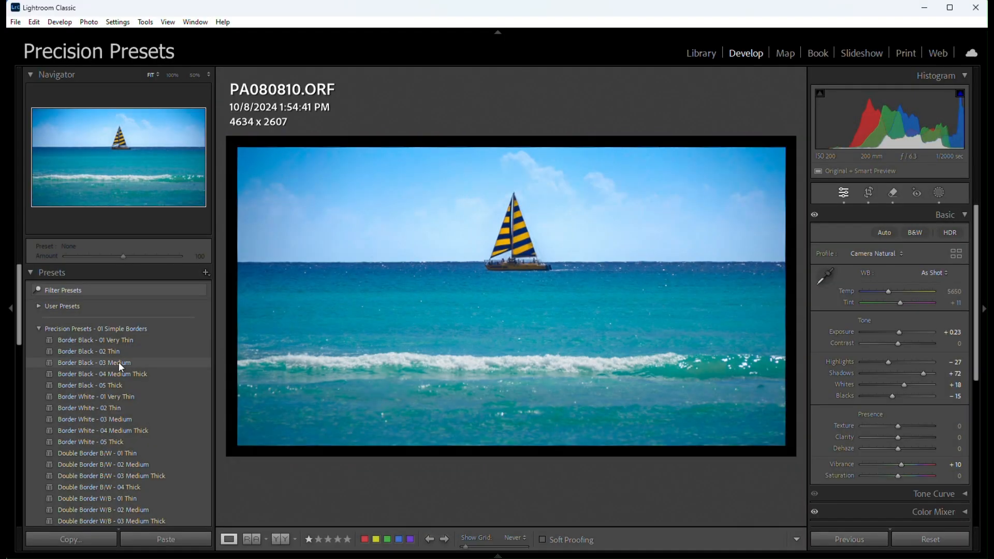
Step: Preview the black, white and double border presets on the sailboat photo PA080810.ORF
mouse_move(119, 362)
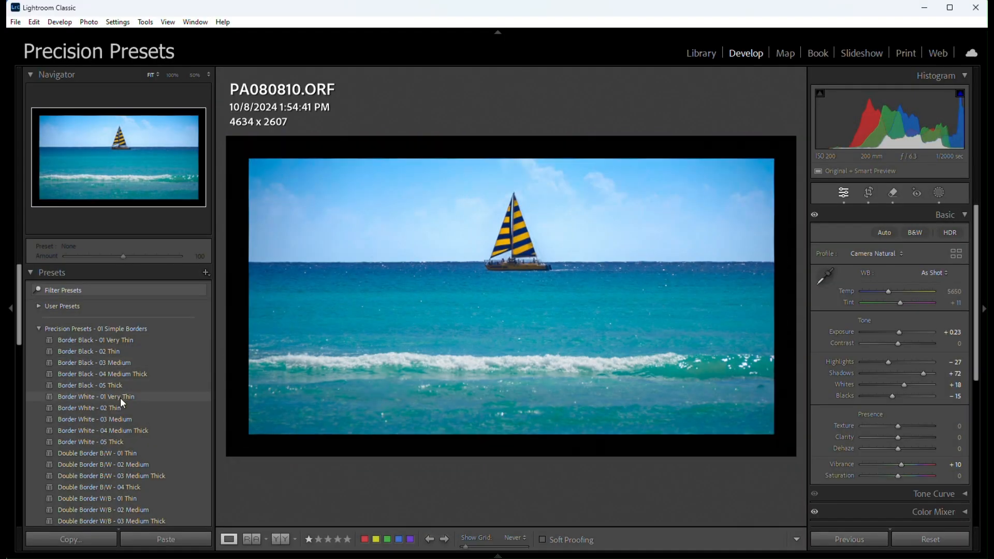
mouse_move(119, 408)
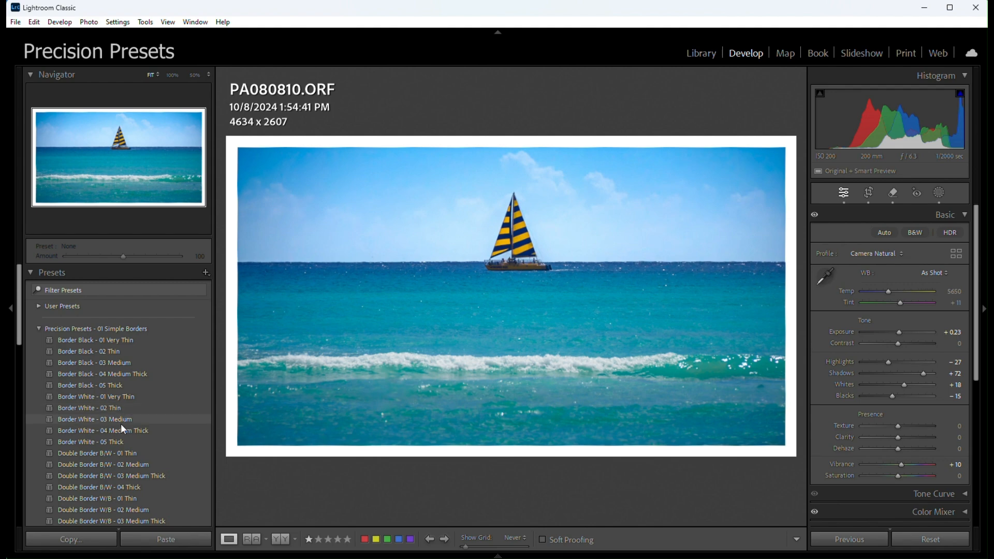
mouse_move(114, 471)
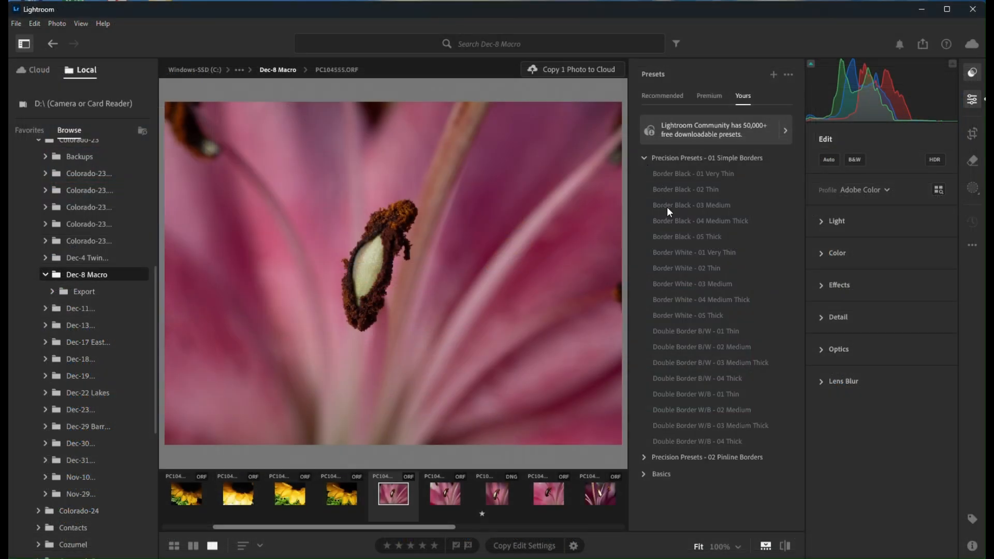
Step: Switch to Lightroom and apply the Border Black - 03 Medium preset to the macro flower photo
left_click(666, 207)
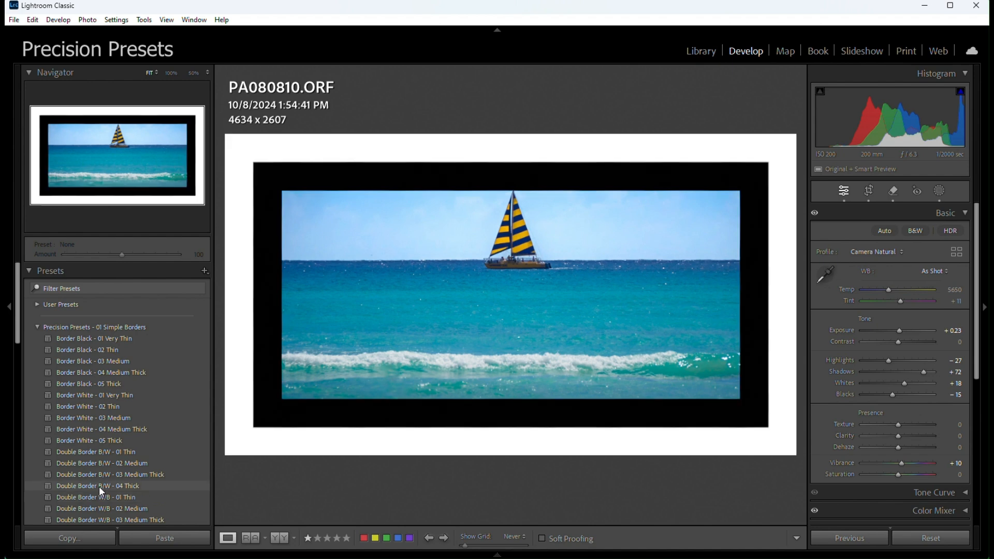
Step: Apply the Double Border B/W - 02 Medium preset to the sailboat photo in Lightroom Classic and change its crop to 4 x 3
left_click(101, 462)
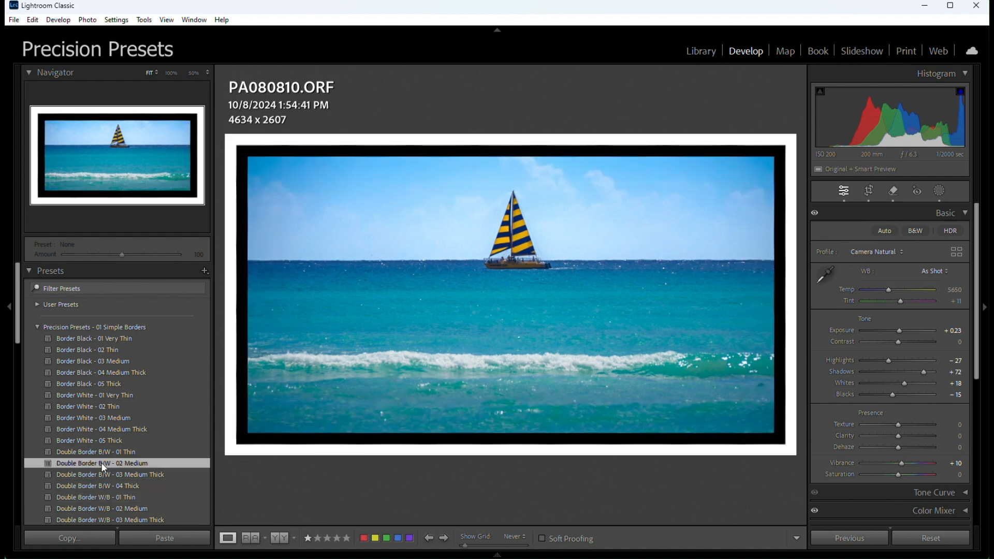
key("r")
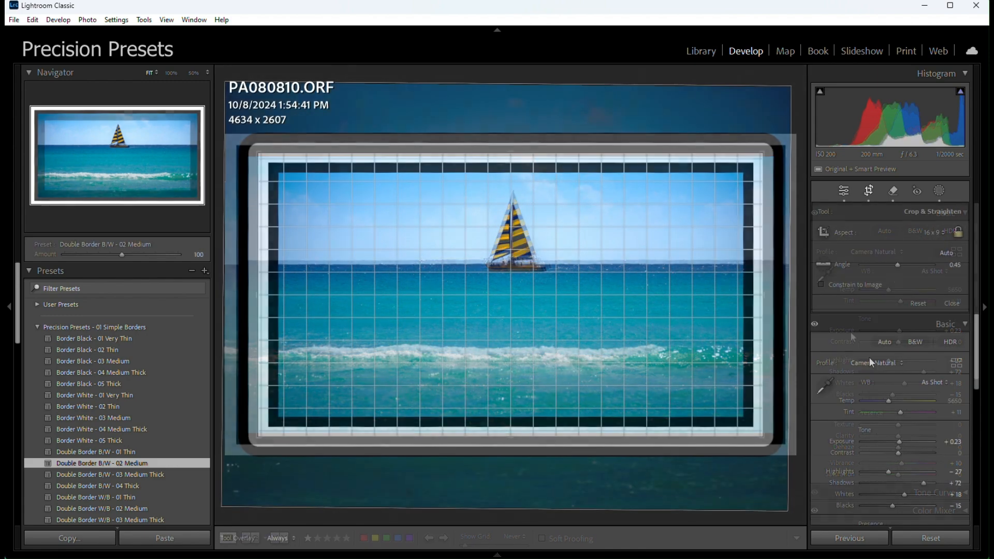
key("shift+a")
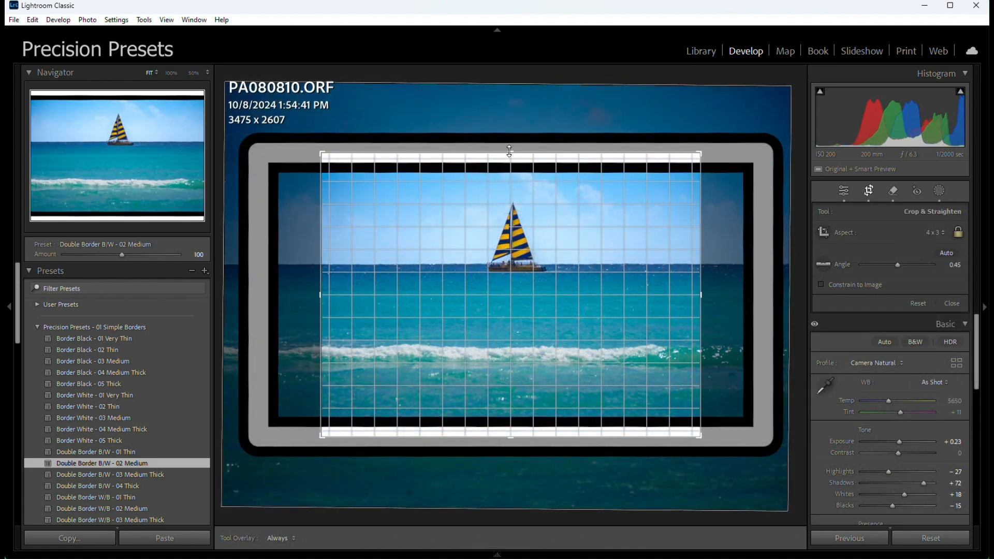
Step: Enlarge the sailboat photo's crop to 3961 x 2971 and apply the Double Border B/W - 03 Medium Thick preset
key("ctrl+alt+r")
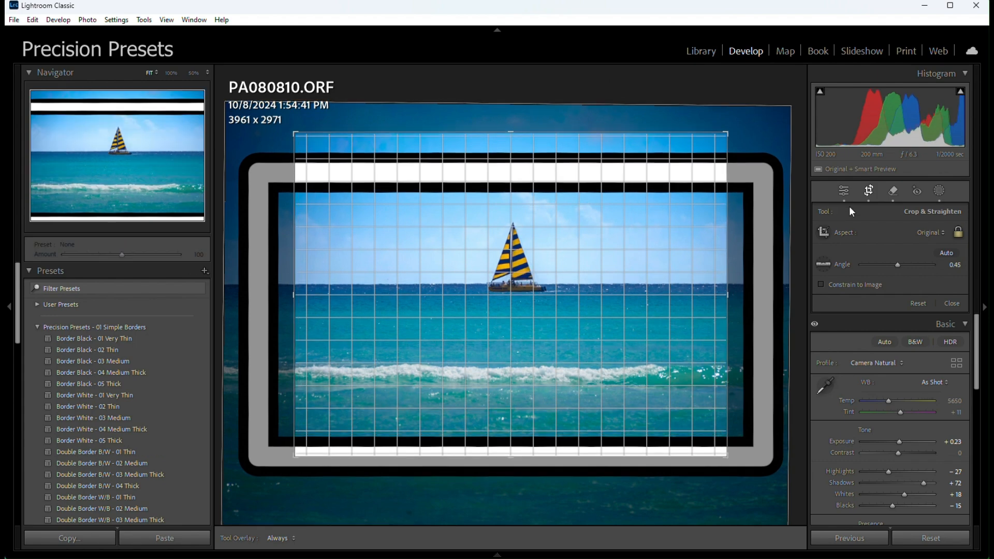
left_click(843, 189)
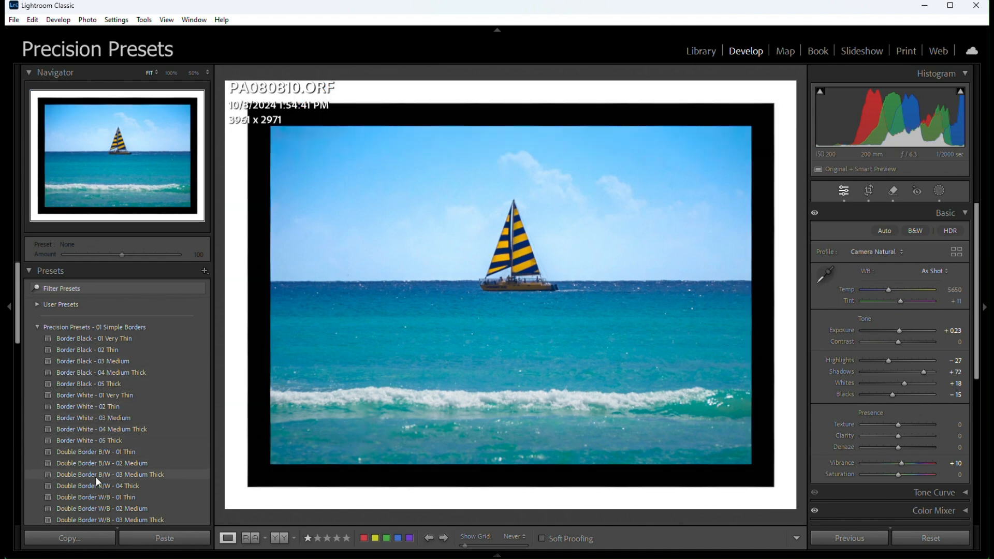
left_click(96, 478)
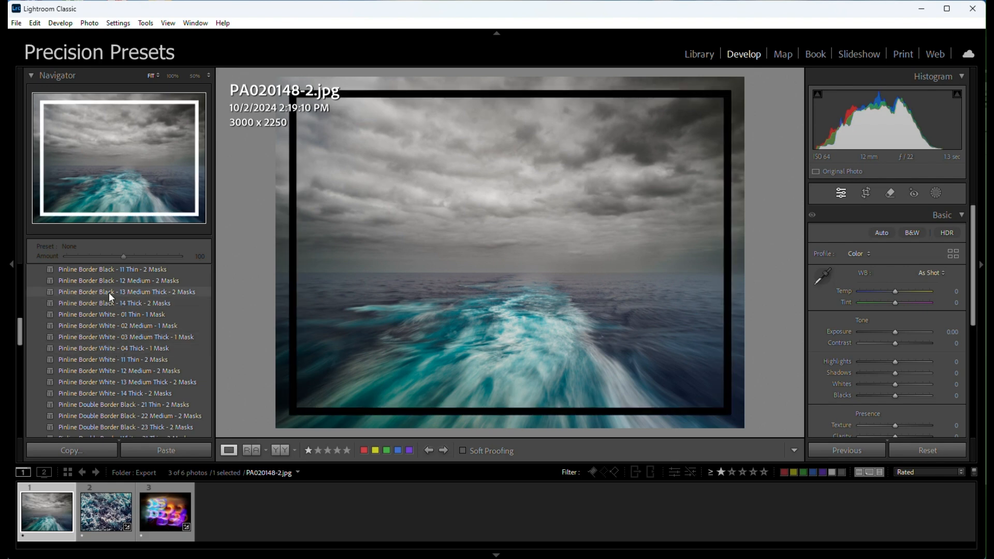
Step: Apply Pinline Border Black - 13 Medium Thick - 2 Masks to PA020148-2.jpg and Pinline Border White - 04 Thick - 1 Mask to PA020199.tif
left_click(108, 292)
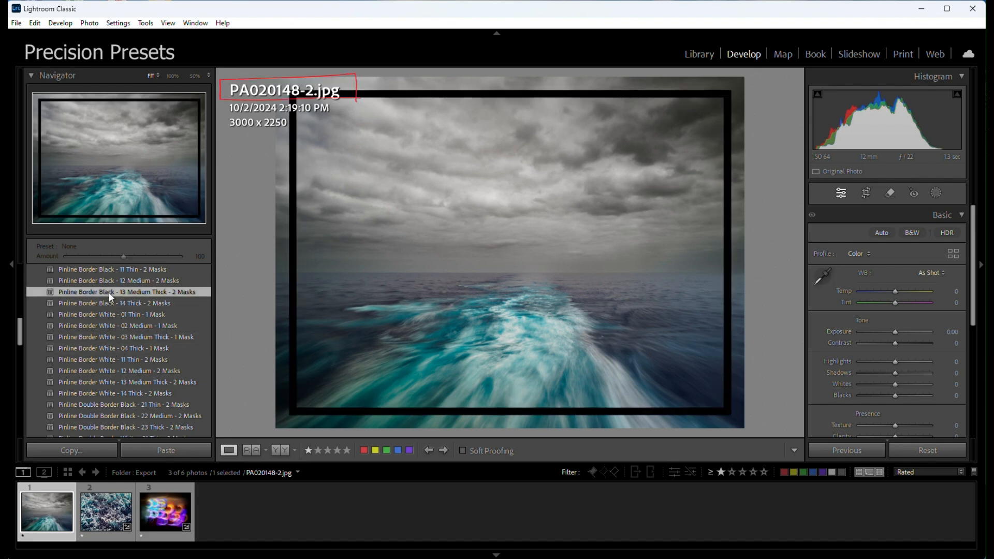
left_click(162, 517)
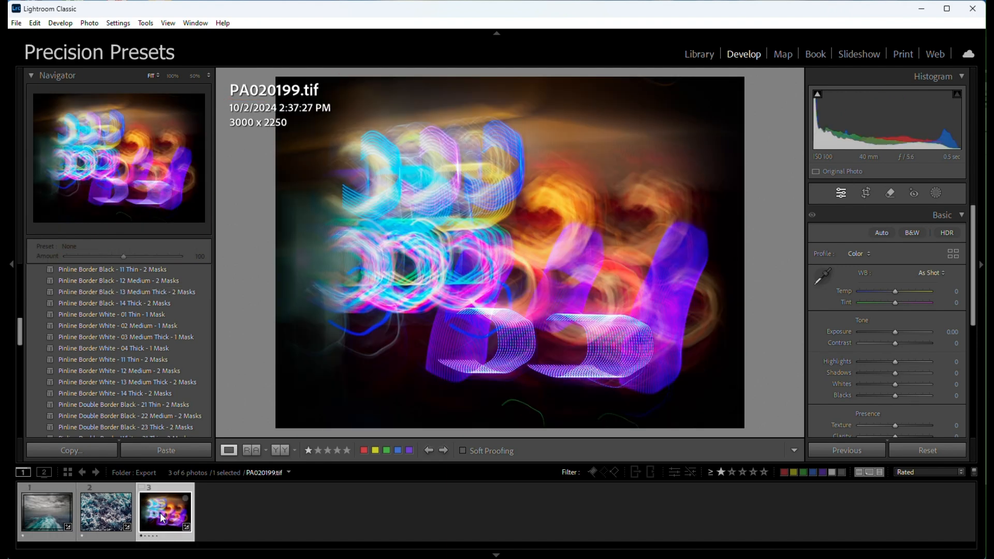
left_click(134, 351)
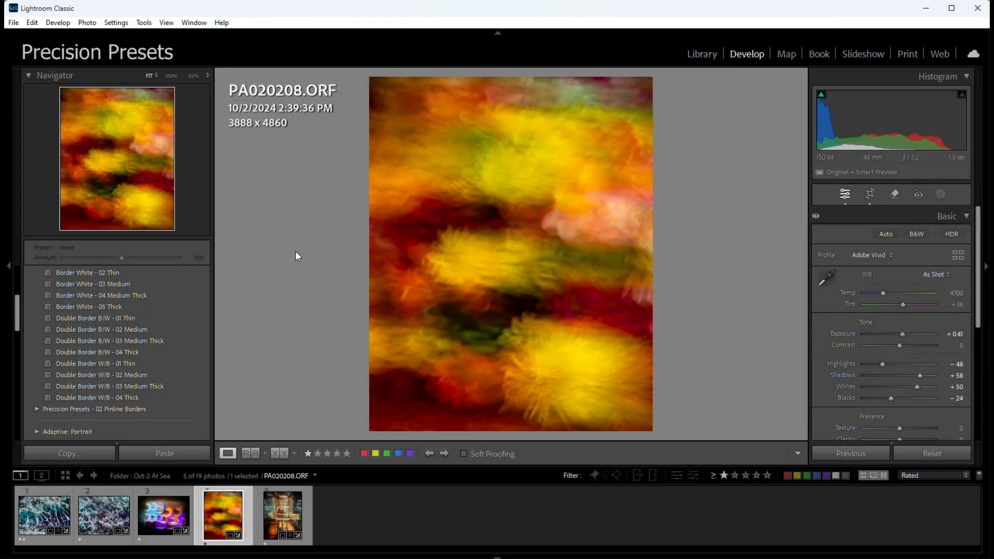
Step: Apply Double Border B/W - 03 Medium Thick to PA020208.ORF and Double Border W/B - 02 Medium to PA020226.ORF
left_click(128, 342)
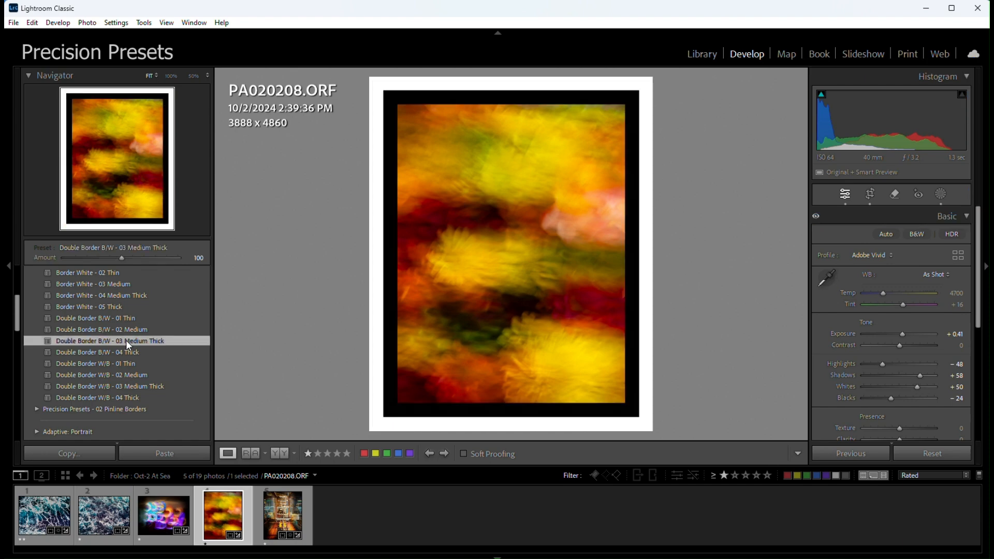
left_click(286, 518)
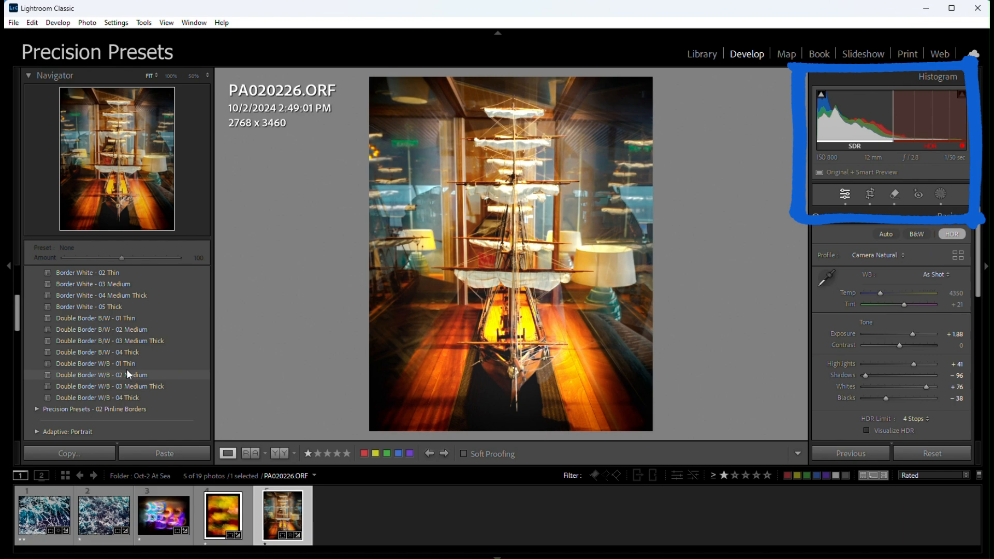
left_click(125, 374)
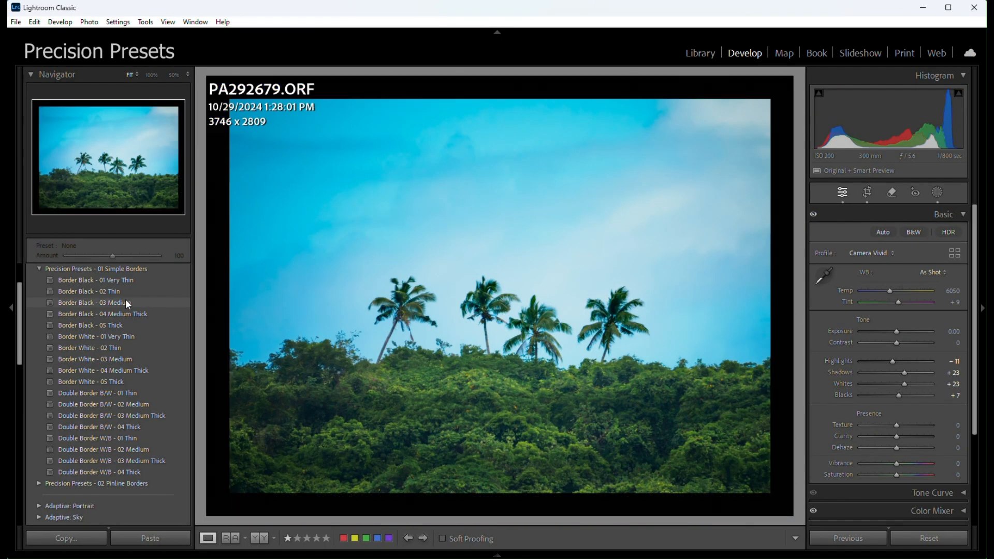
Step: Apply the Border Black - 03 Medium preset to the palm-tree photo and reduce the preset amount to 11
left_click(127, 302)
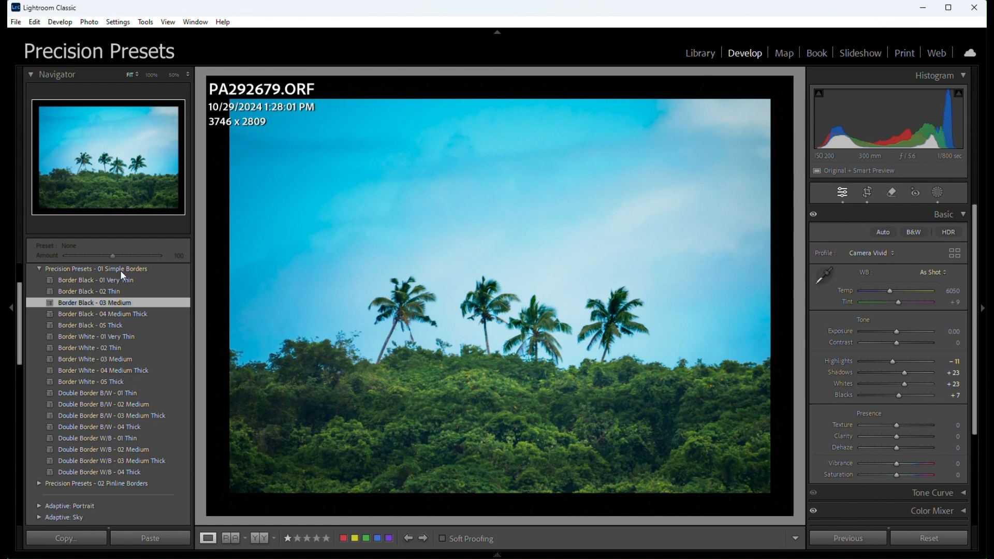
left_click_drag(110, 256, 71, 256)
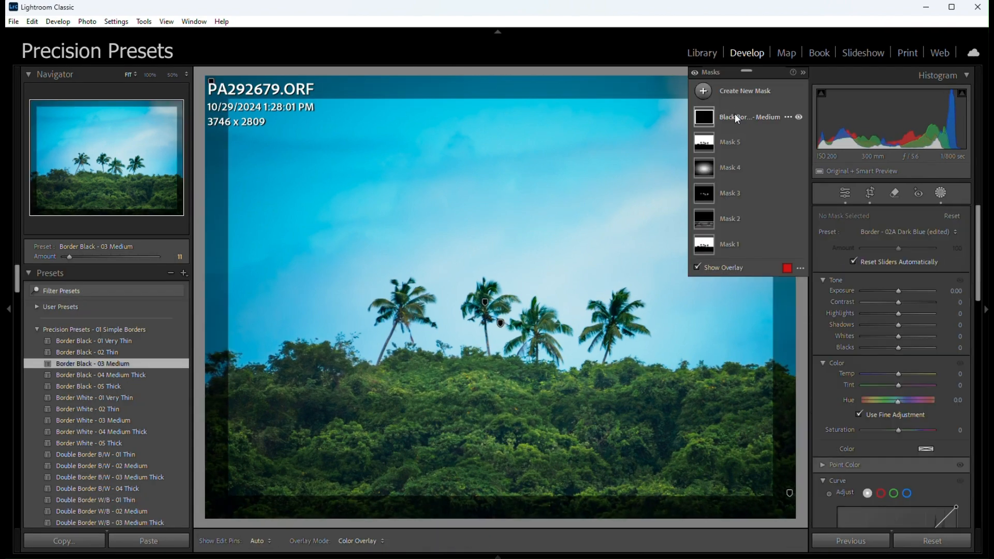
Step: Recolor the Black Border - Medium mask with the Border - 03A Dark Green preset, followed by Border - 02A Dark Blue
left_click(744, 123)
left_click(897, 317)
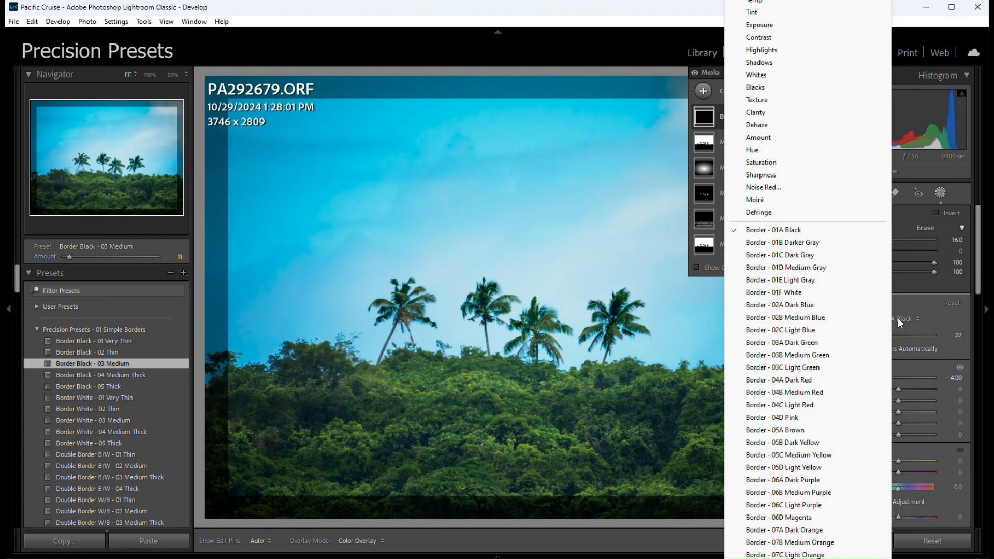
left_click(804, 344)
left_click(900, 318)
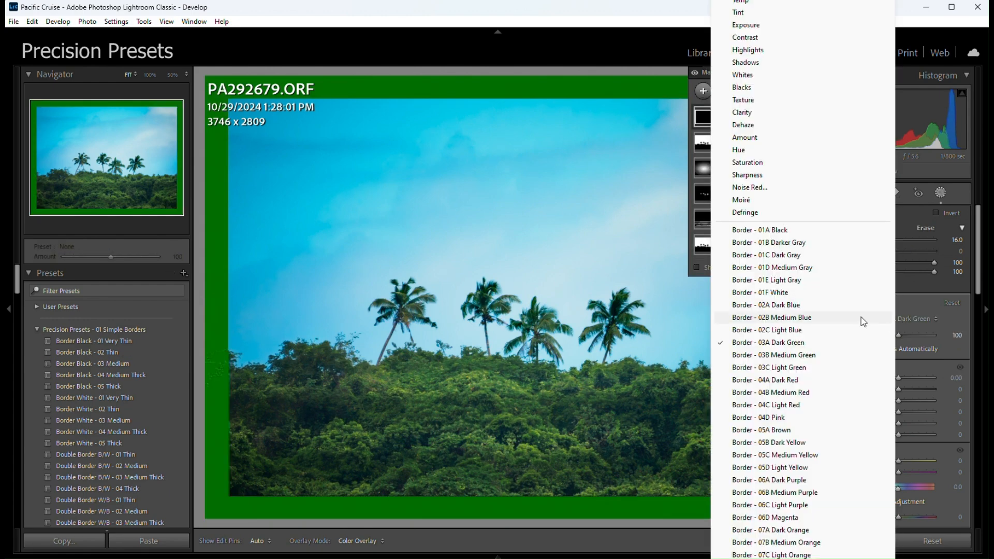
left_click(789, 305)
Step: Sample the blue border with Point Color and adjust its saturation and hue shifts
scroll(927, 321, "down", 5)
scroll(925, 318, "up", 2)
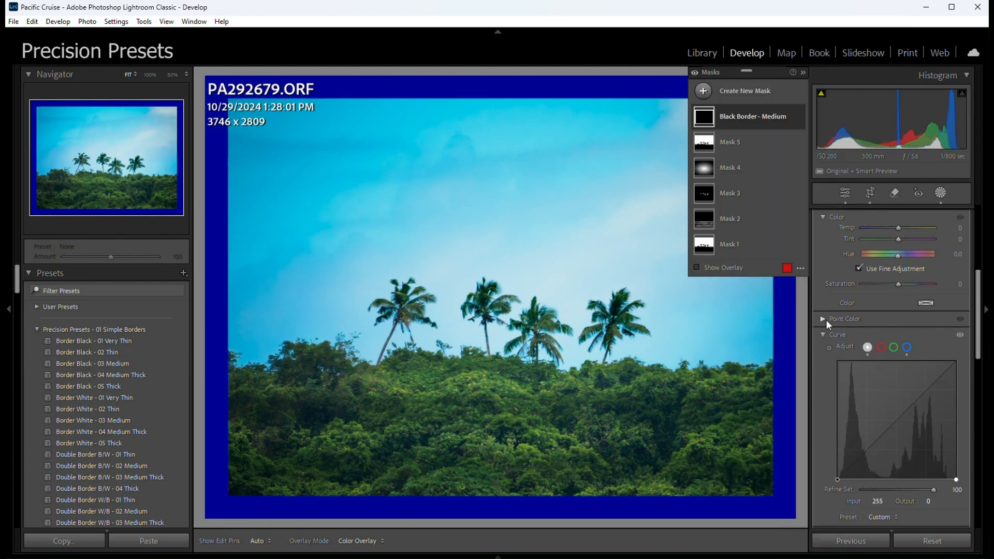
left_click(822, 319)
left_click(833, 337)
left_click(790, 326)
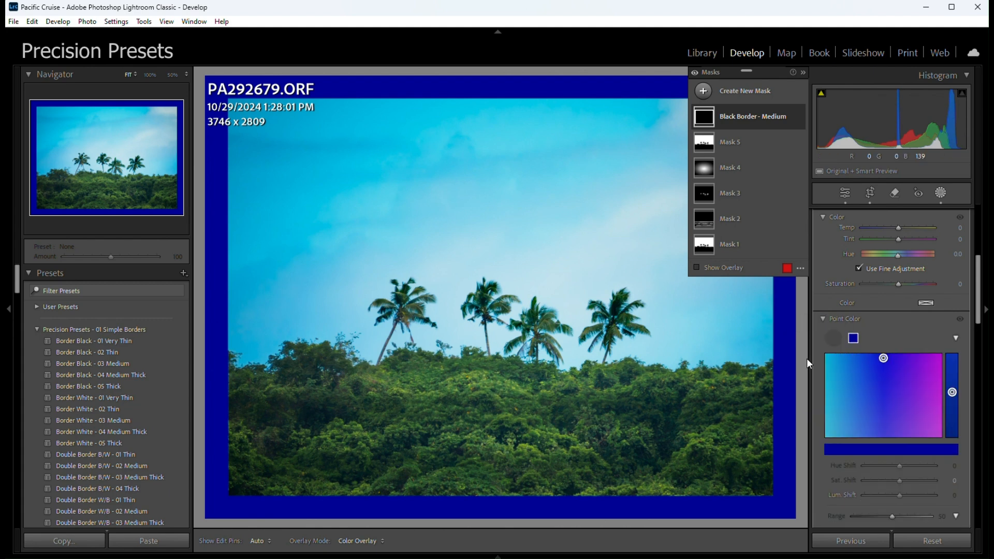
left_click_drag(901, 481, 925, 505)
left_click_drag(899, 465, 884, 467)
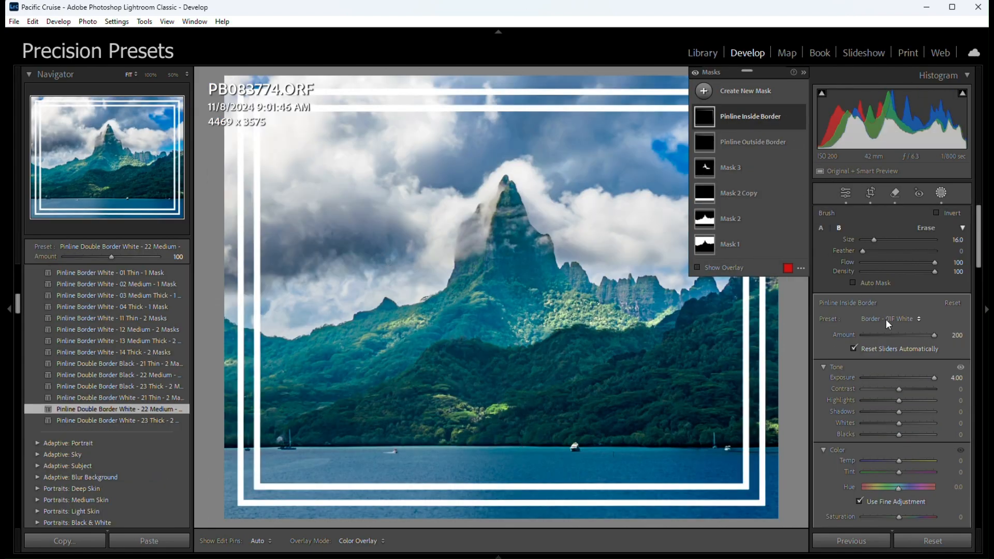
Step: Recolor the mountain photo's Pinline Inside Border mask blue and choose another border color preset for the Pinline Outside Border mask
left_click(886, 319)
left_click(840, 317)
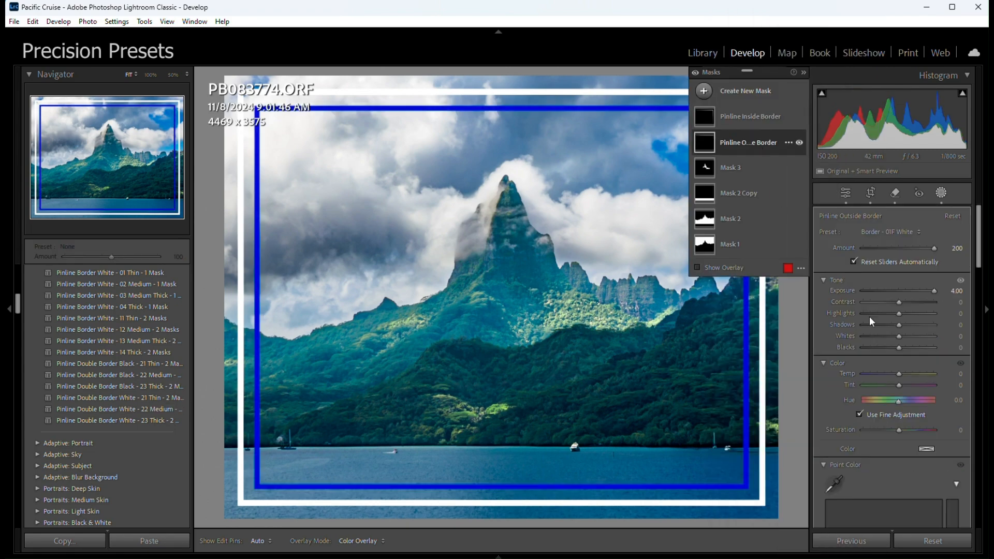
left_click(896, 319)
left_click(812, 265)
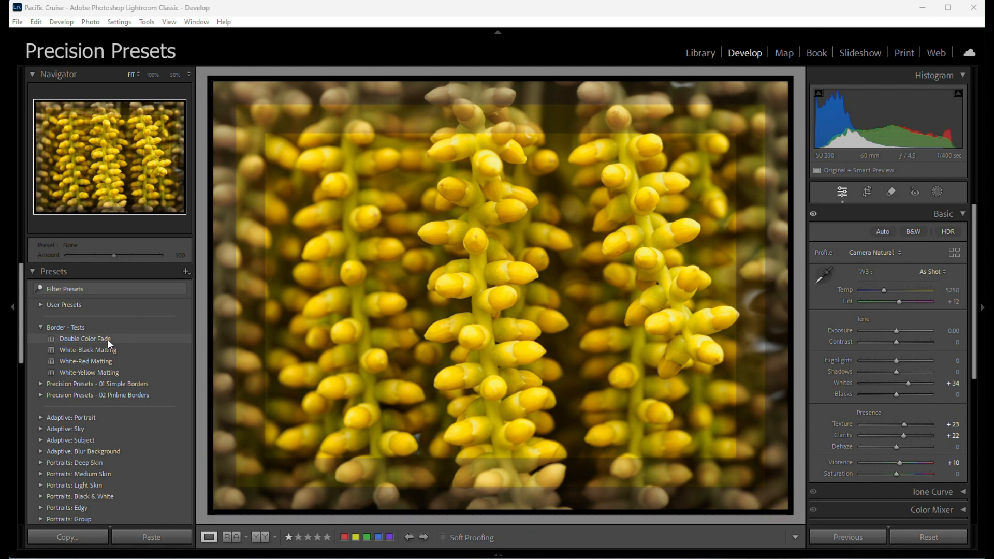
Step: Apply the Double Color Fade preset from the Border - Tests group to the photo of yellow buds
left_click(107, 339)
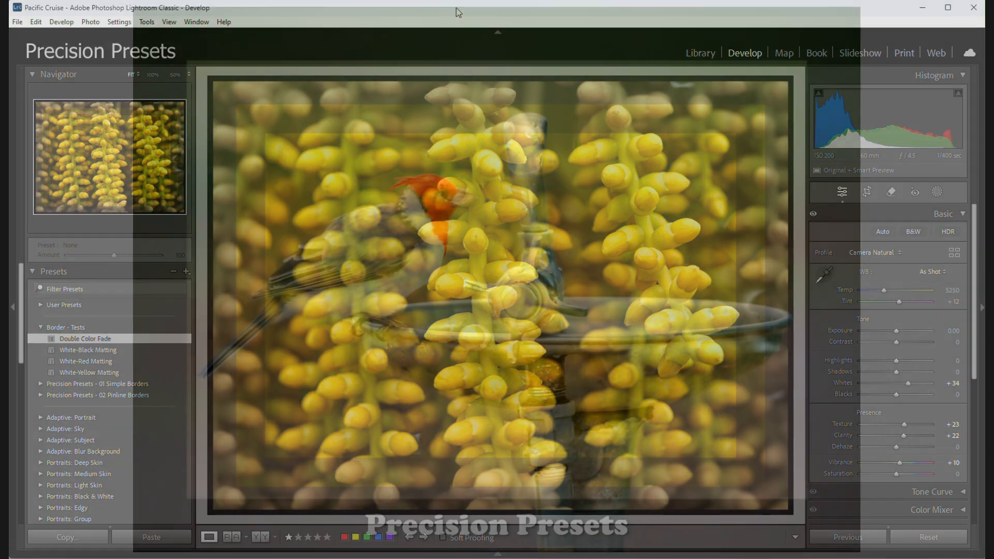